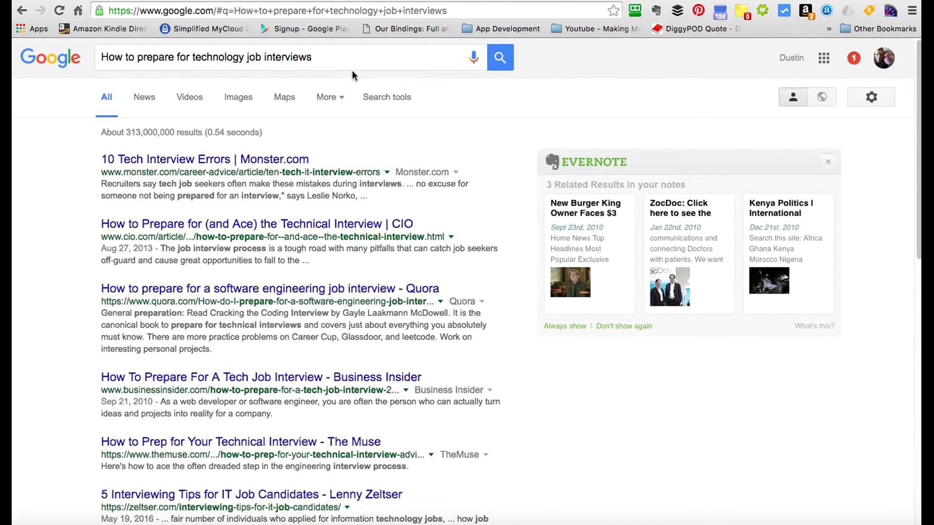
Step: Search the misspelled 'tehcnology review' so Google corrects it to technology review
drag(333, 56, 104, 58)
text(teh)
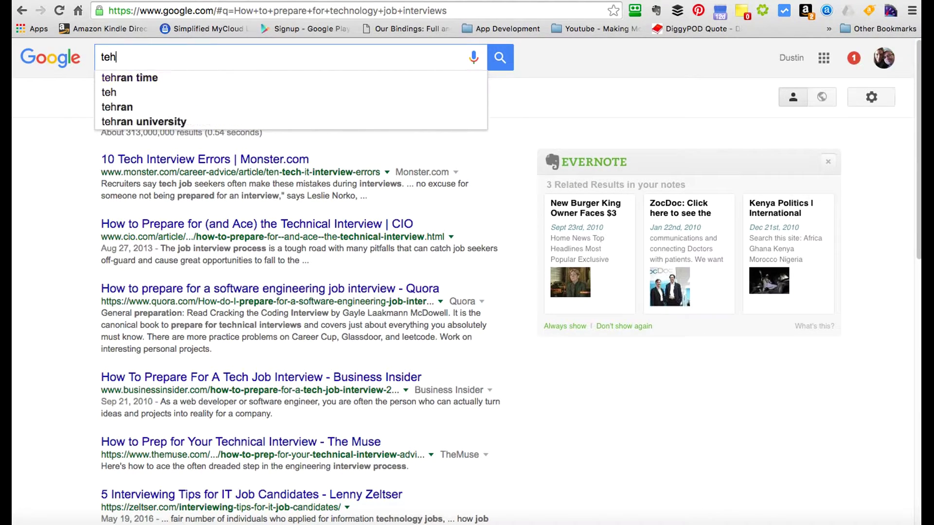
text(cnoloy)
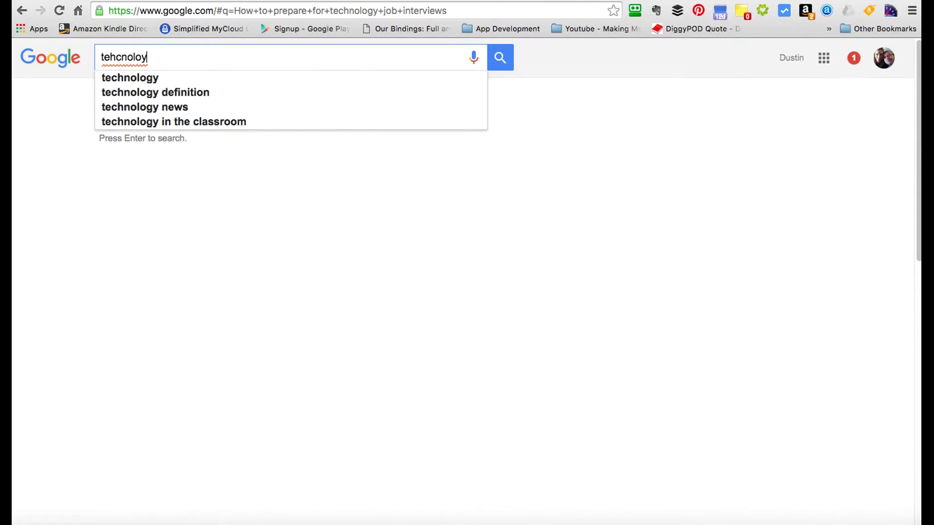
key(BackSpace)
text(gy)
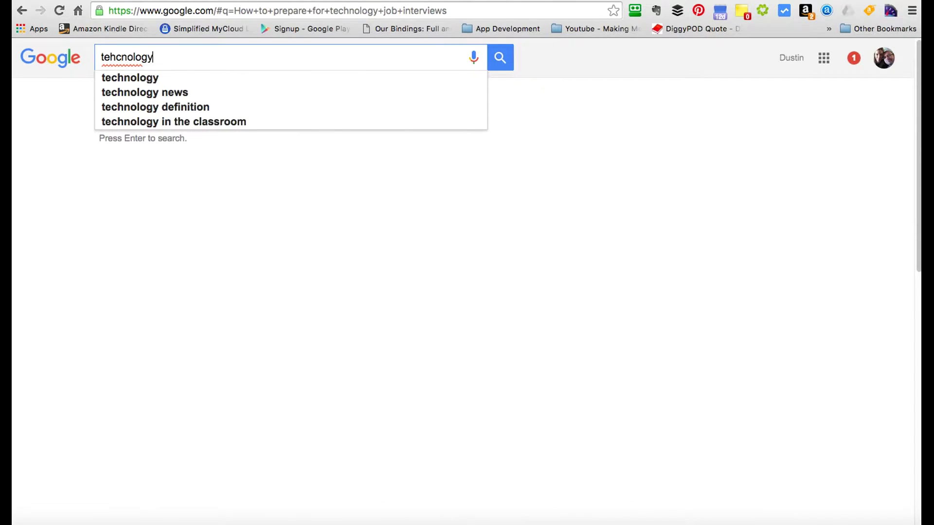
text( review)
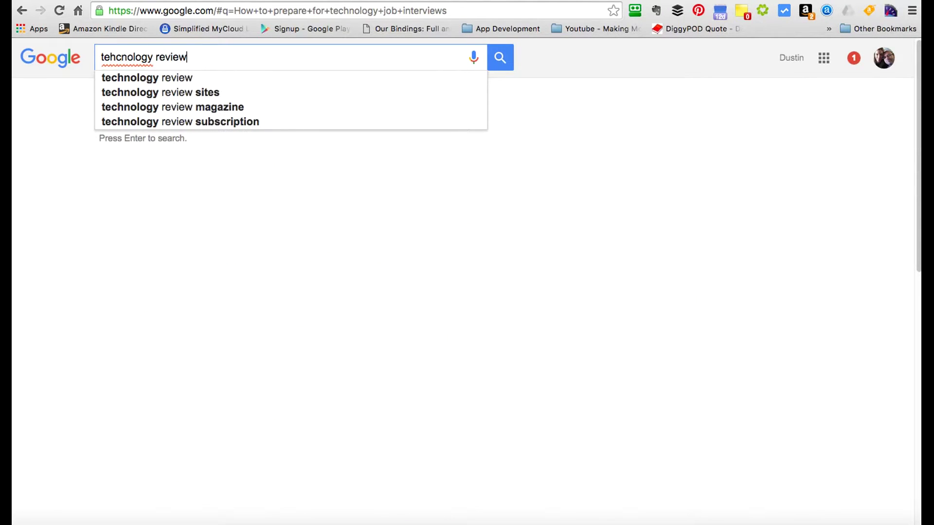
key(Return)
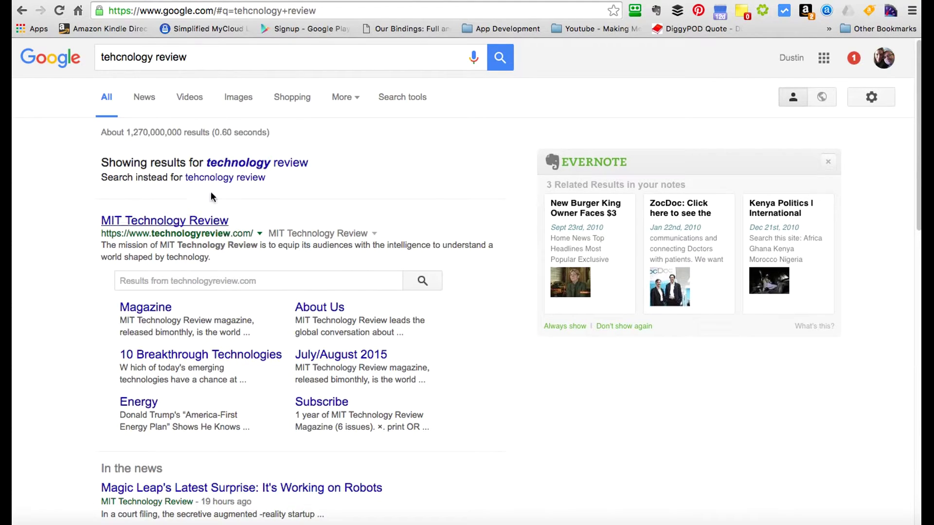
Step: Search 'weather 28625' to get Statesville, NC's current weather and eight-day forecast
drag(185, 54, 89, 57)
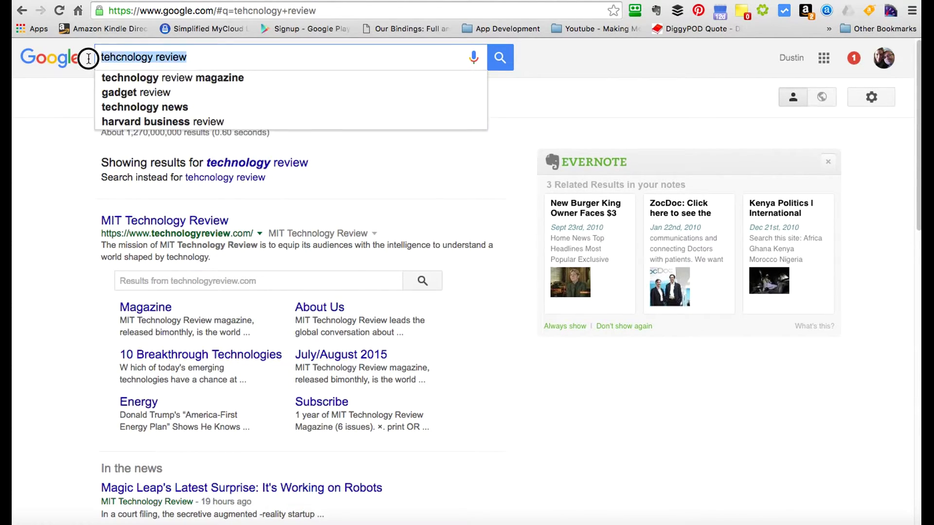
text(weather )
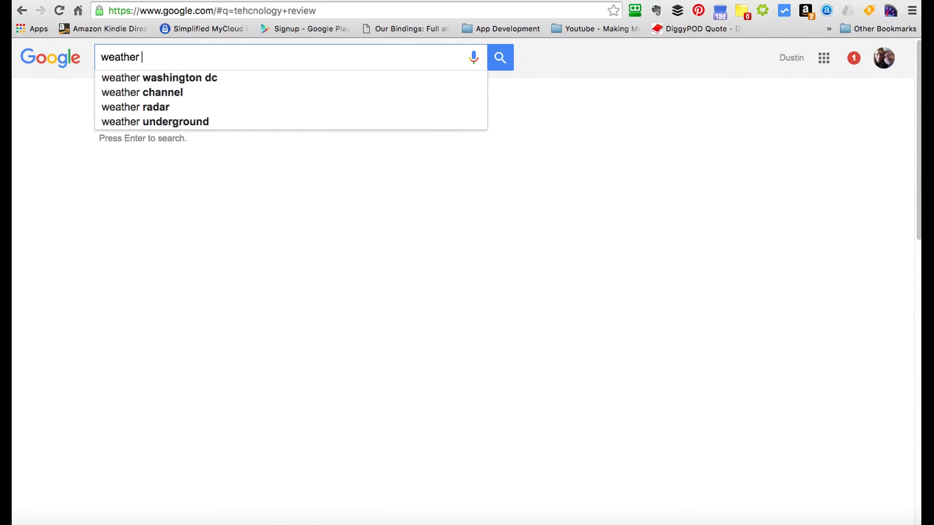
text(28615)
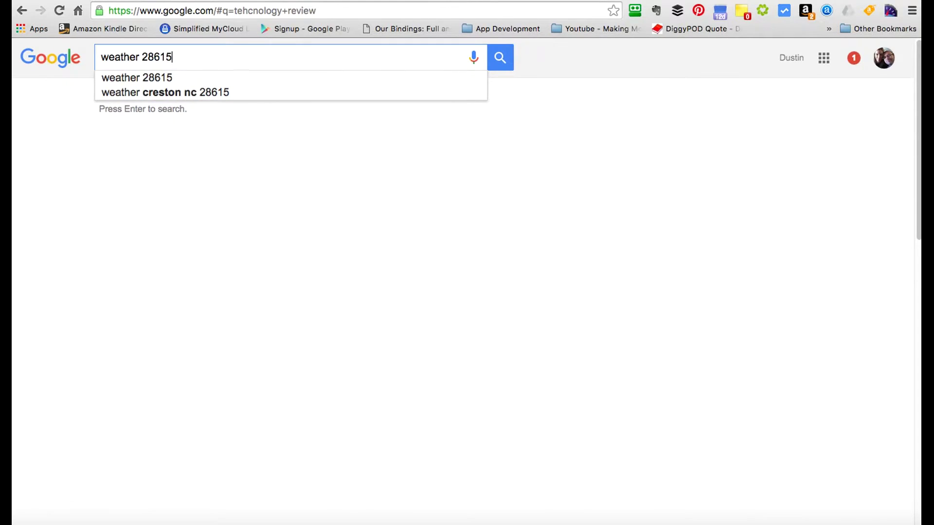
key(BackSpace)
key(BackSpace)
text(25)
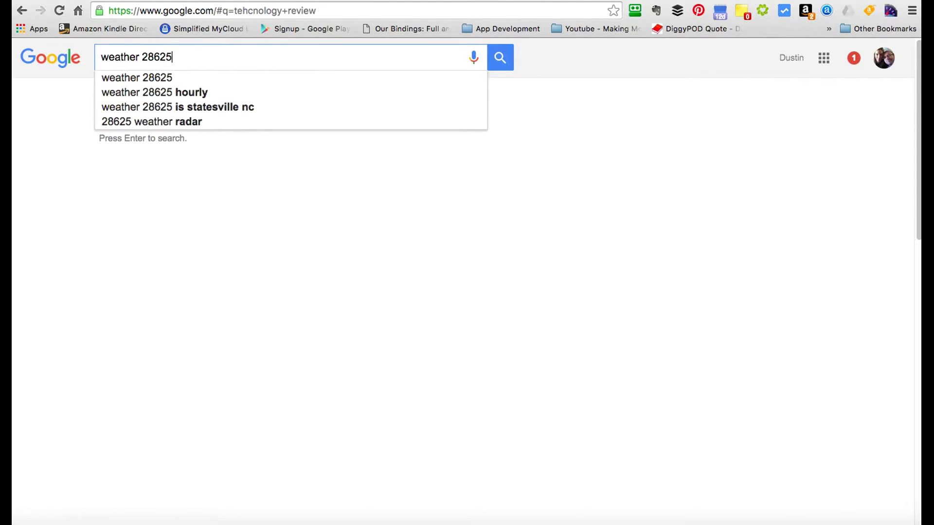
key(Return)
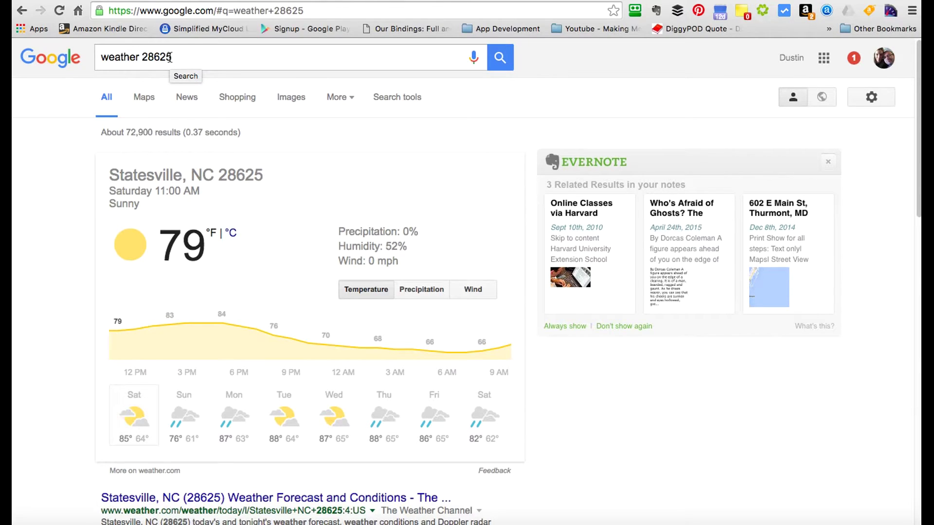
drag(186, 58, 85, 58)
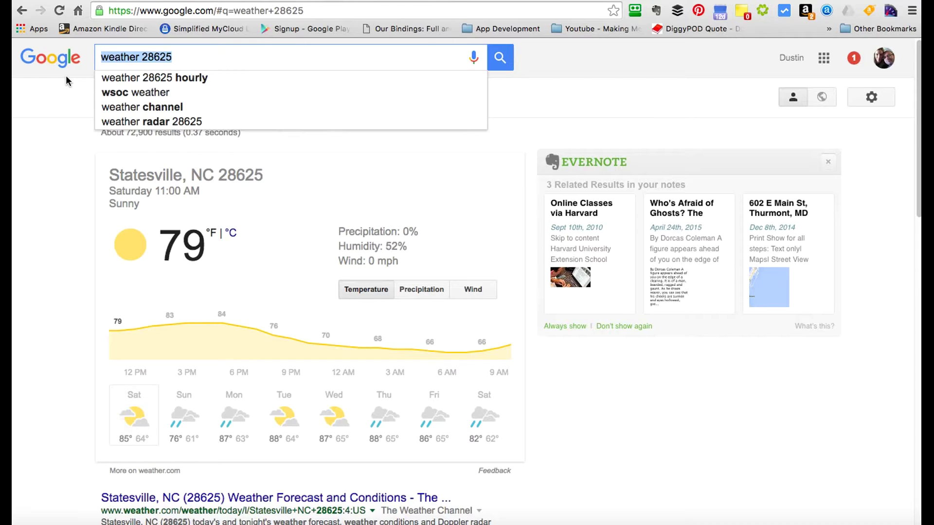
Step: Search 'Define: *fruitful*' to show the dictionary definition of fruitful
text(*)
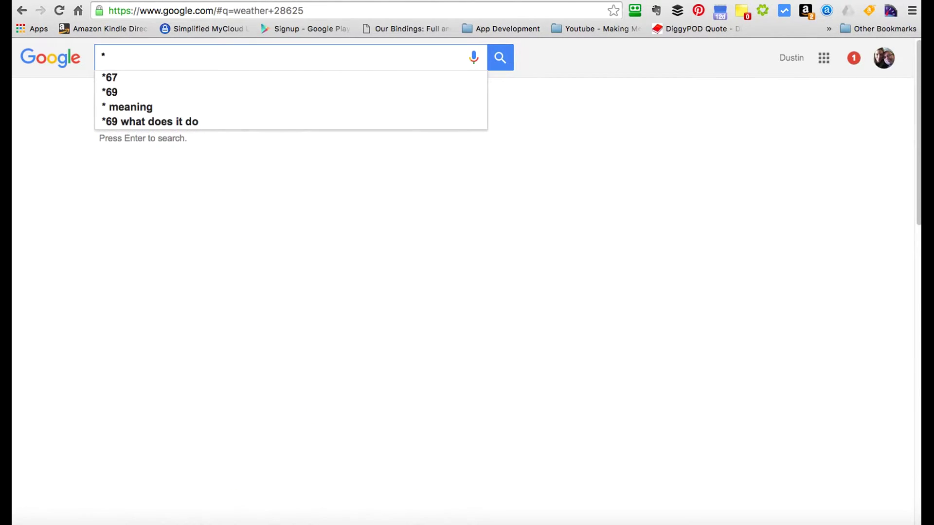
text(fruitful)
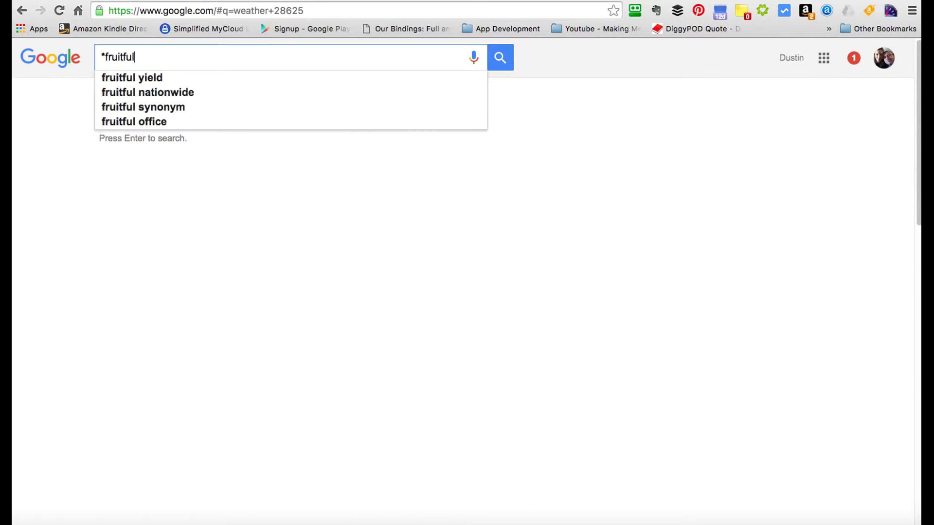
text(*)
text(Define:)
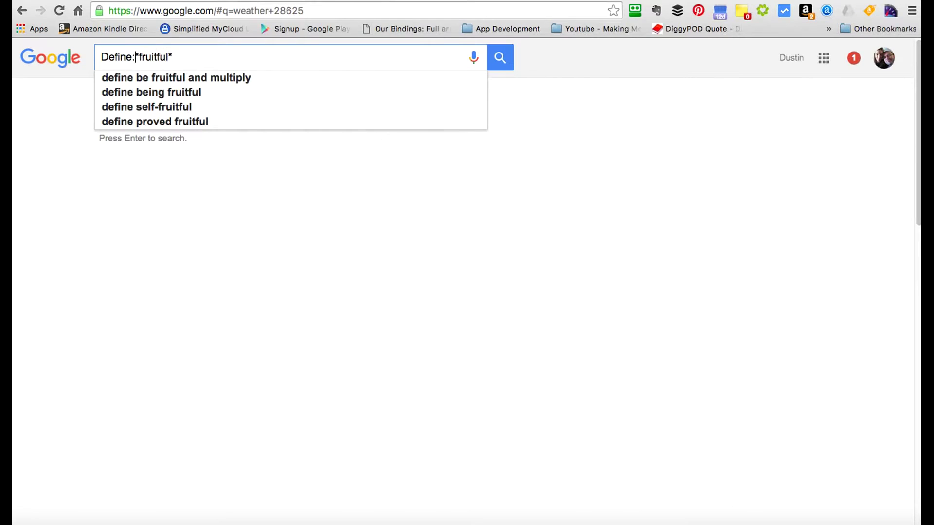
key(Return)
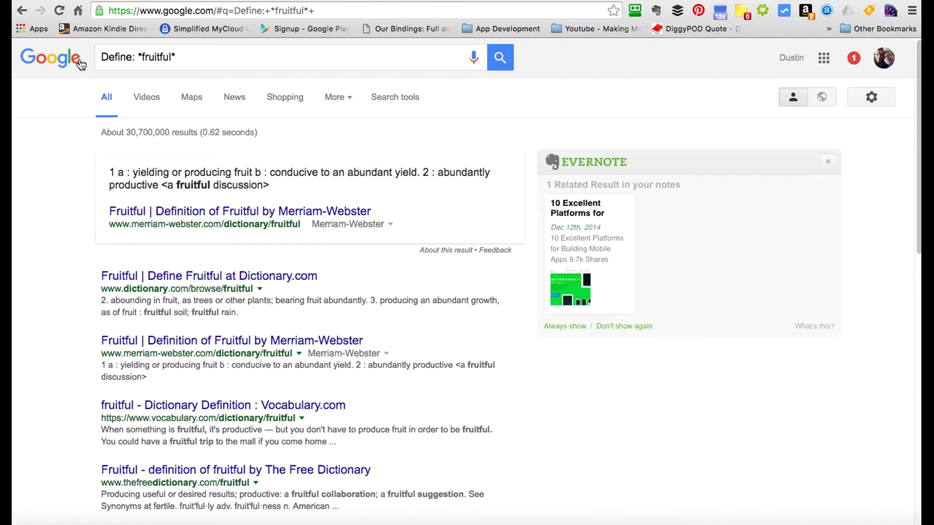
drag(188, 57, 62, 53)
Step: Search 'Time *New York, NY*' to show the current time in New York
text(Time )
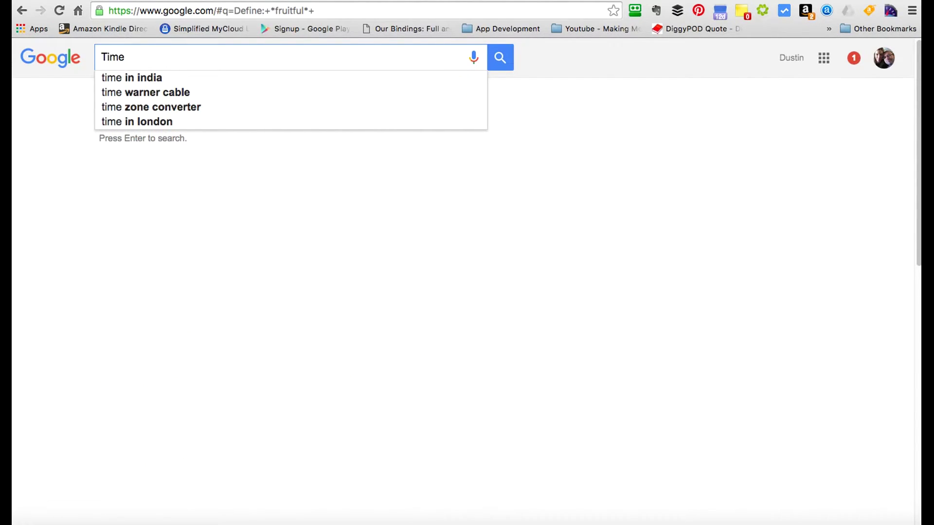
text(*New )
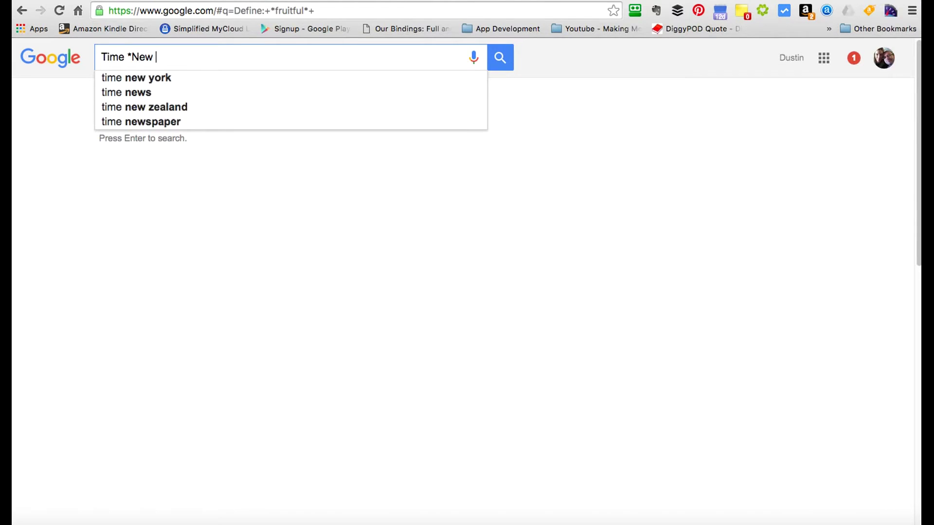
text(York)
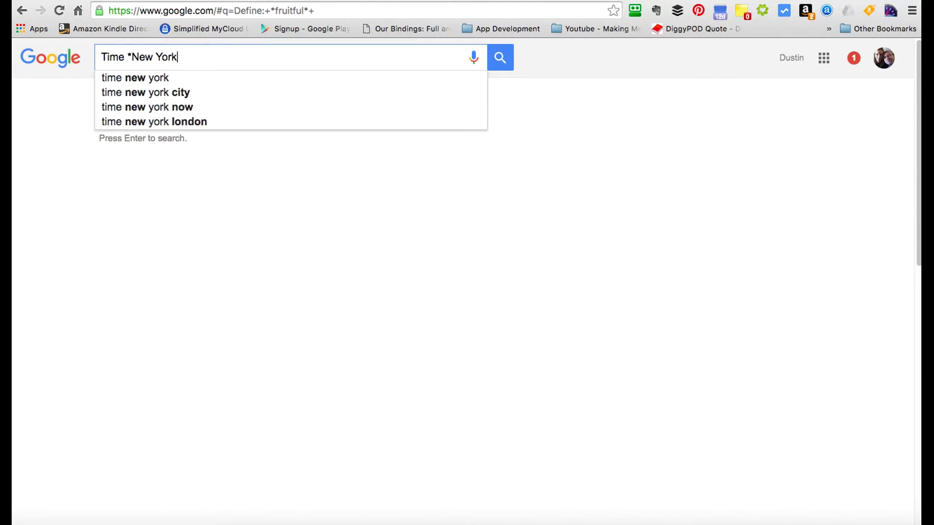
text(, NY)
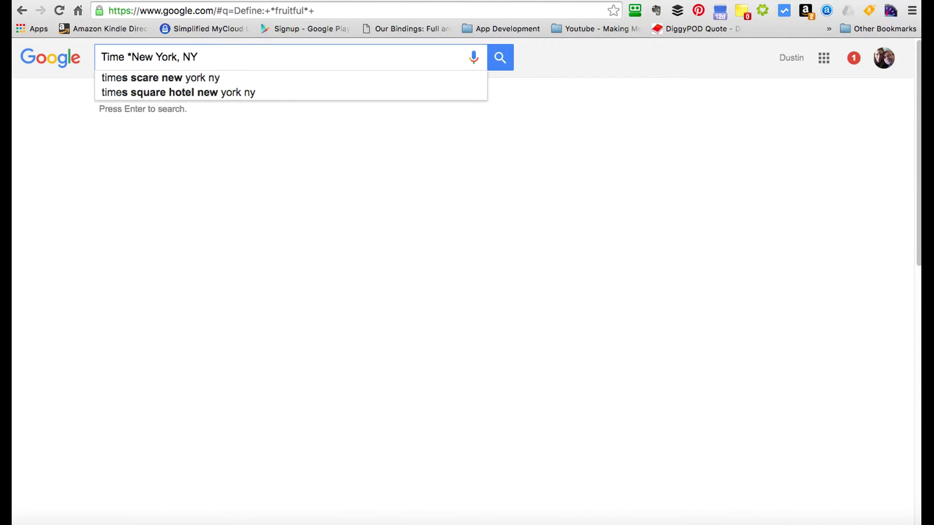
text(*)
key(Return)
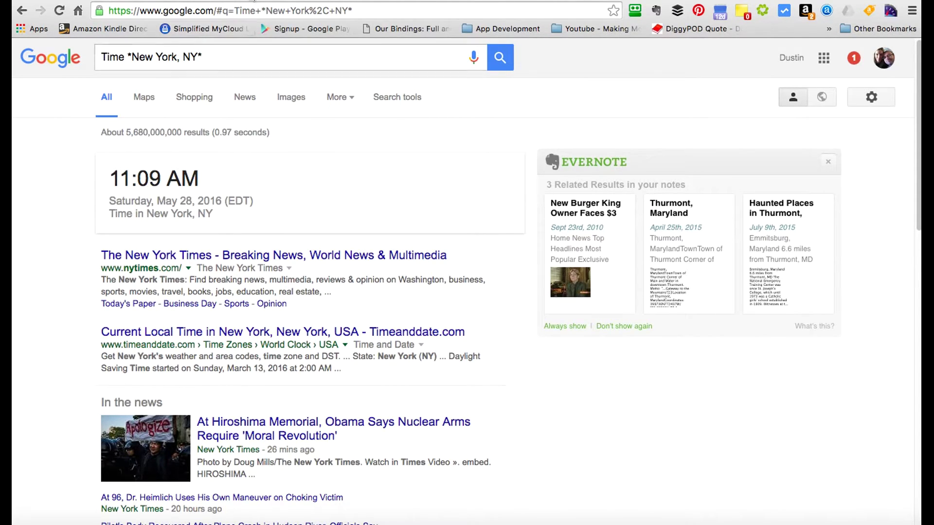
drag(219, 57, 78, 58)
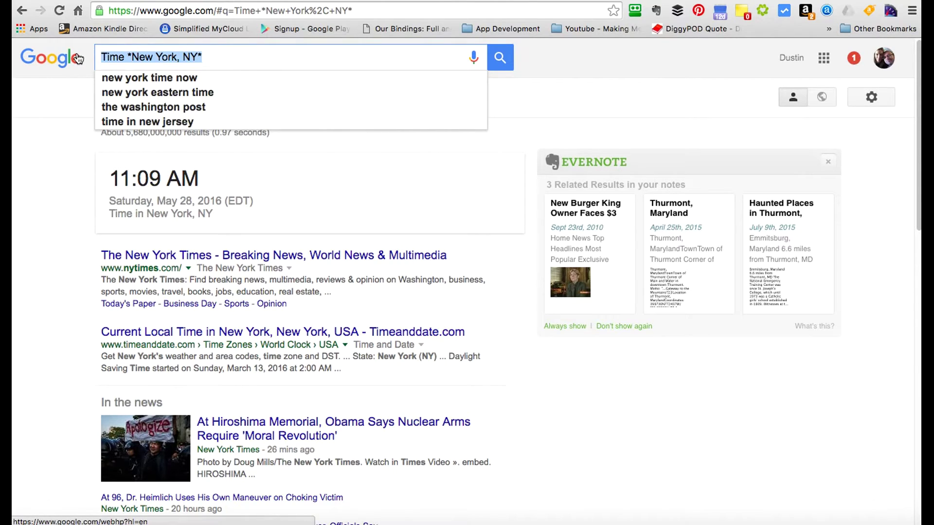
Step: Look up the GOOG ticker to show Alphabet Inc Class C at 732.66 USD
text(GOOG)
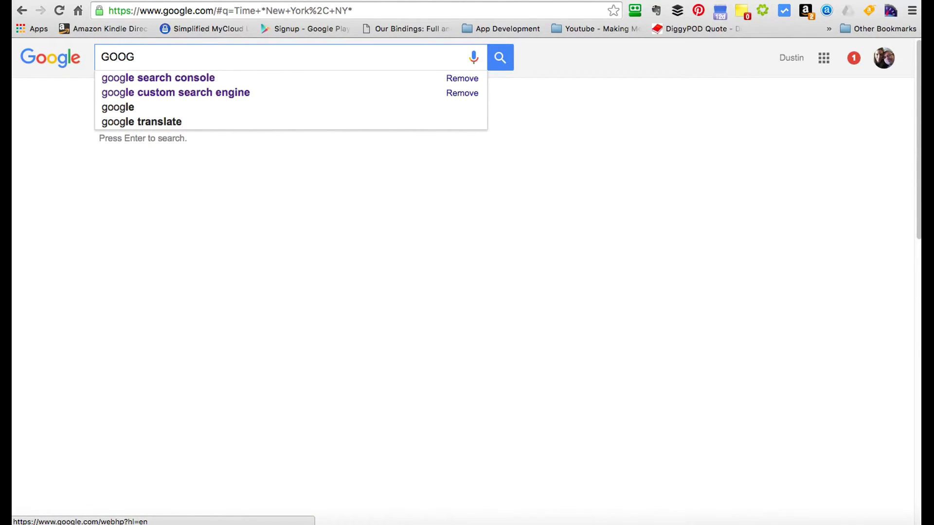
key(Return)
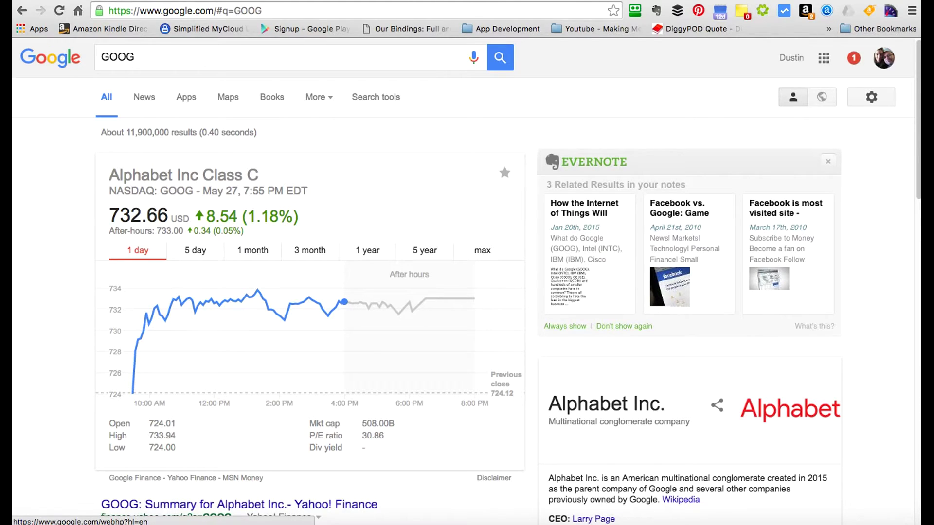
click(121, 56)
double_click(108, 57)
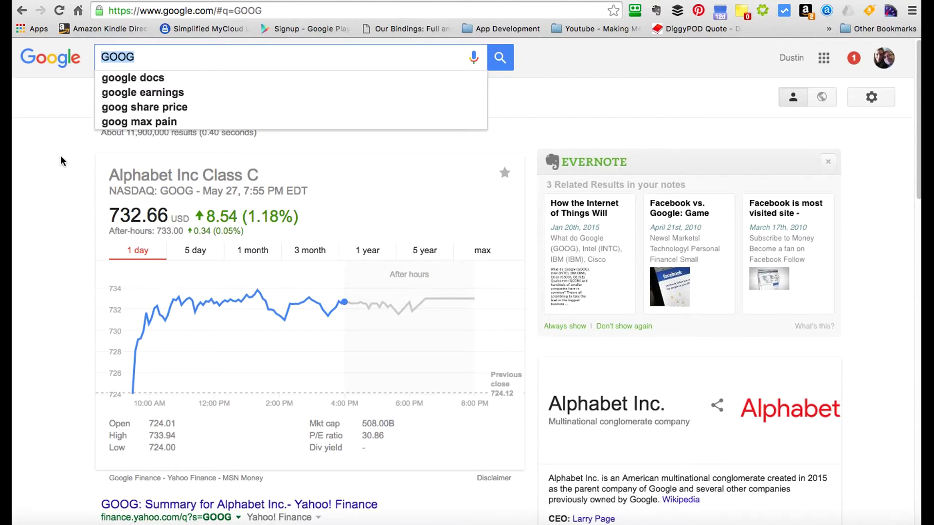
Step: Search '*mathematics for computer science* filetype:pdf' to list only PDF results
text(mathematics)
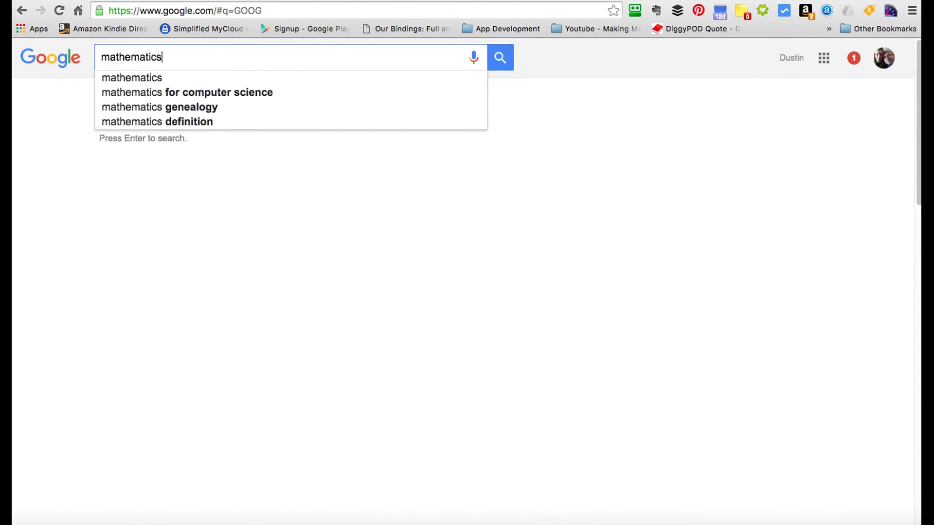
text( for c)
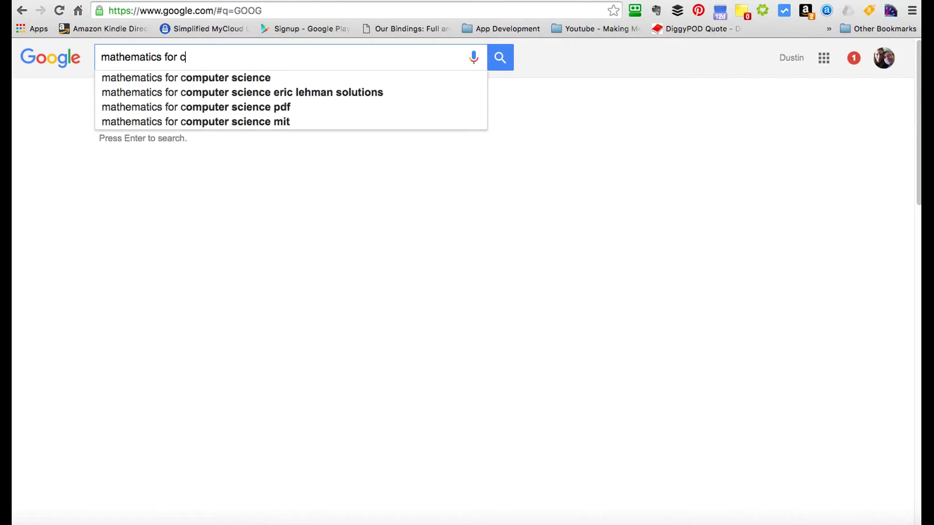
text(omputer science)
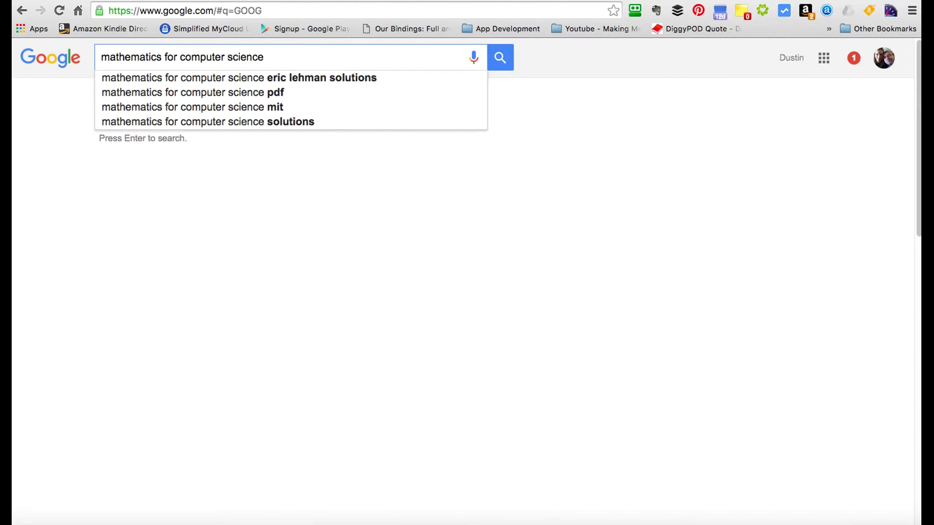
double_click(103, 59)
key(Left)
text(*)
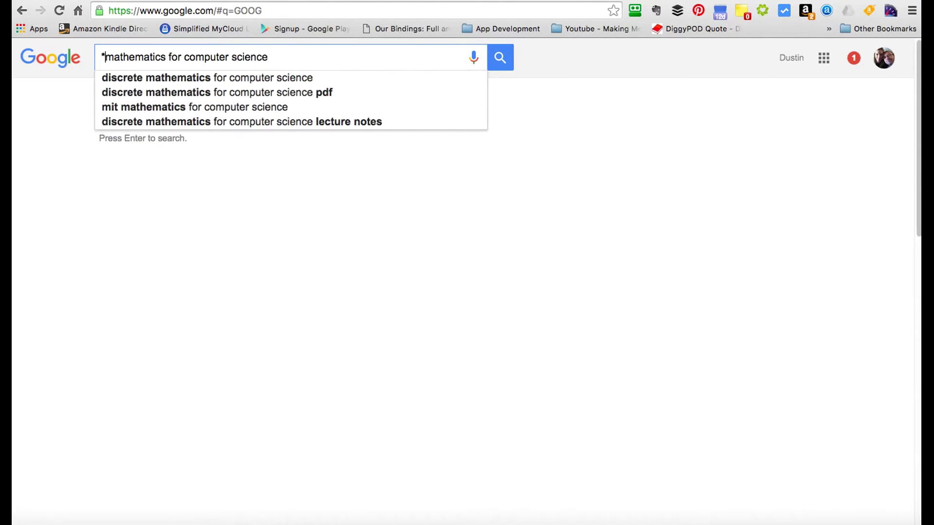
click(268, 58)
text(*)
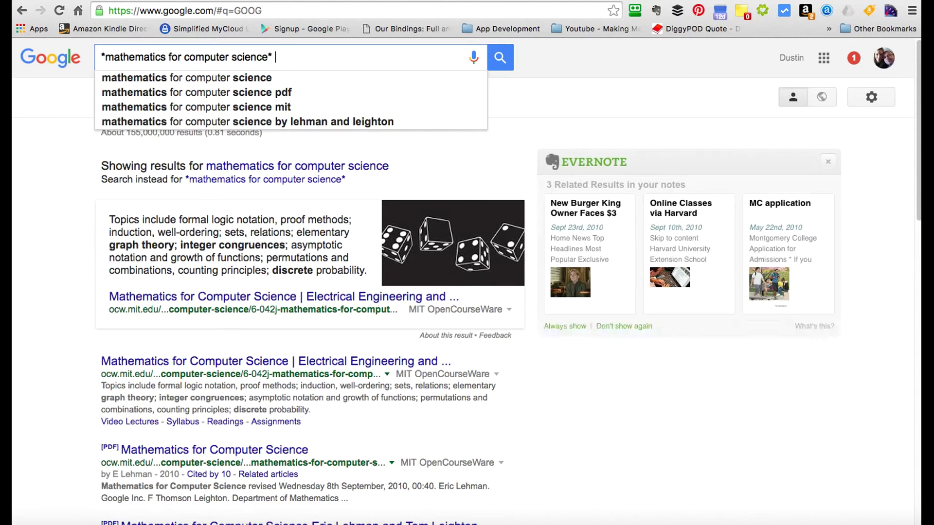
text( file)
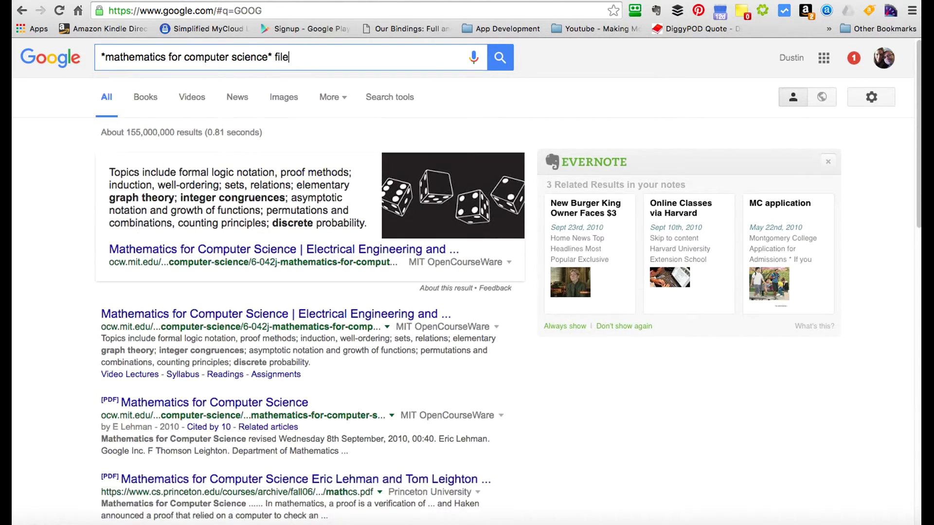
text(type:p)
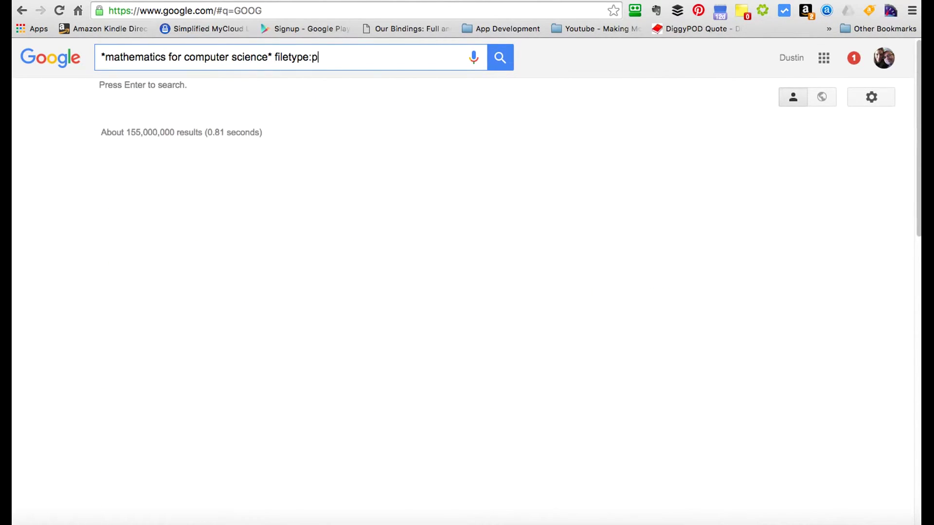
text(df)
key(Return)
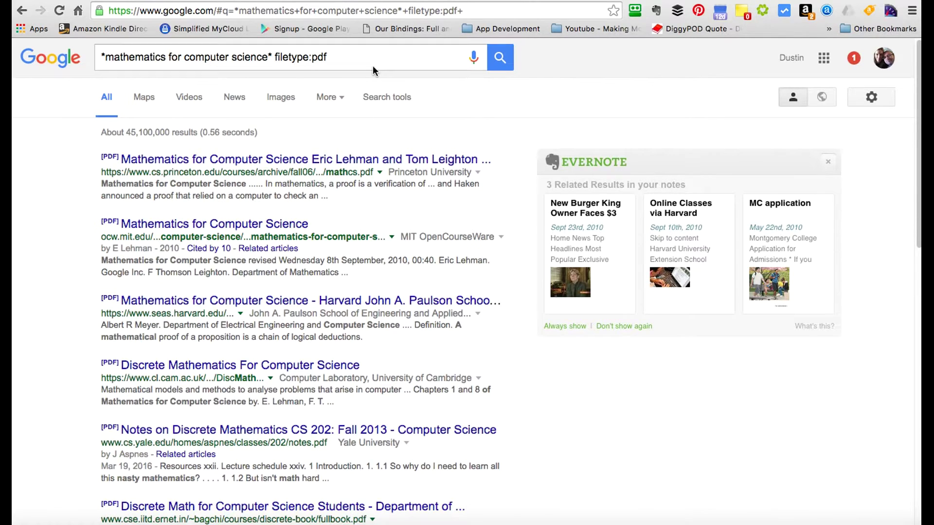
Step: Search '10 miles to km' to get the 16.0934 kilometre conversion
triple_click(313, 57)
text(10)
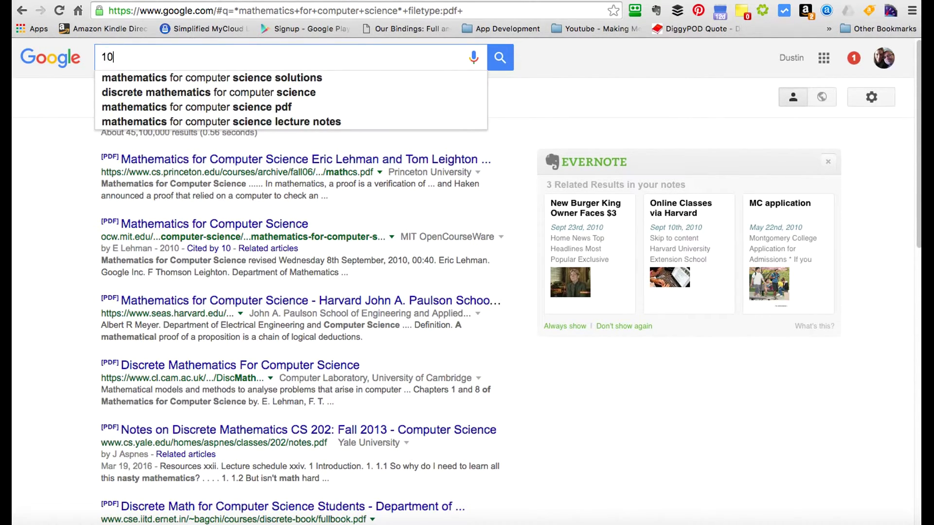
text( miles )
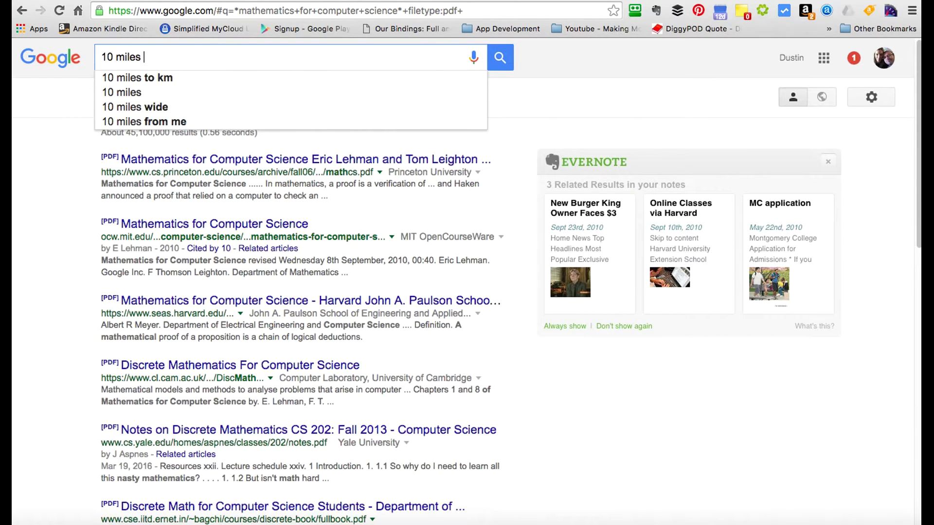
text(to km)
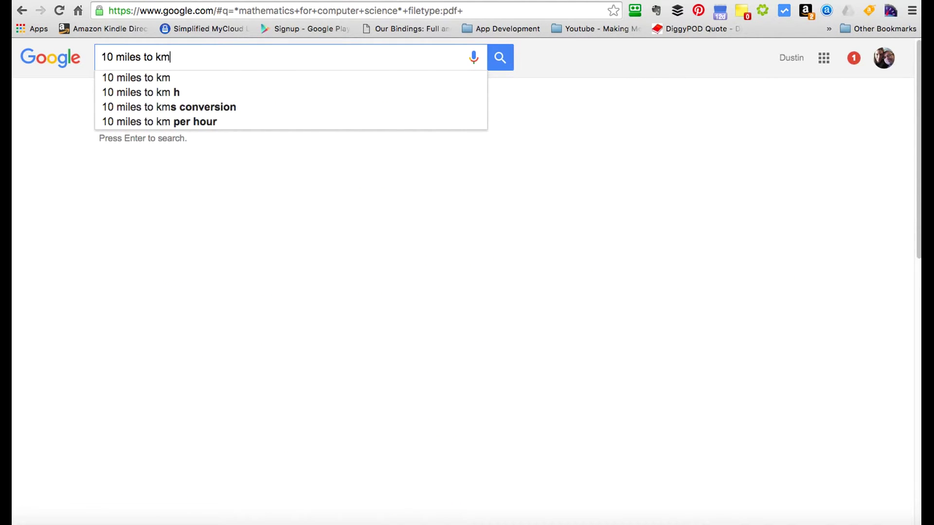
key(Return)
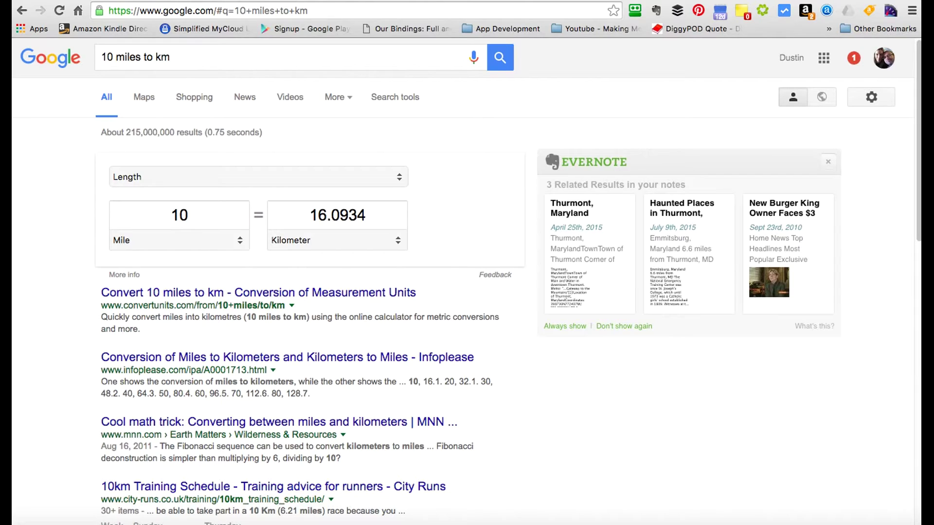
Step: Search for 'technology science'
drag(178, 64, 61, 41)
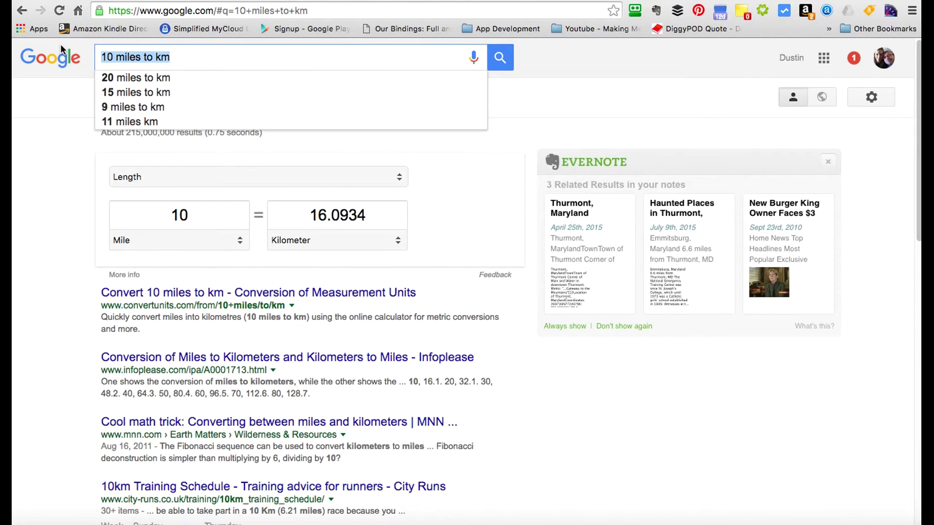
text(technol)
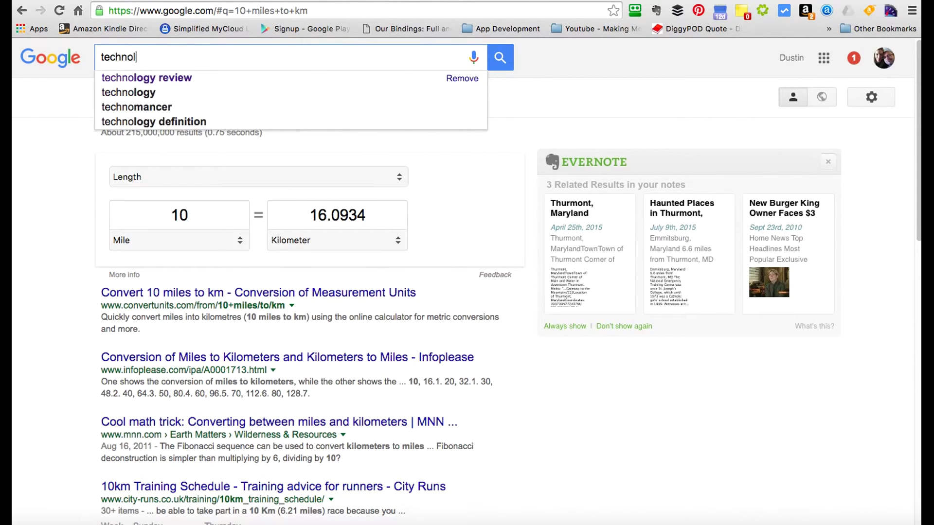
text(ogy scen)
key(BackSpace)
key(BackSpace)
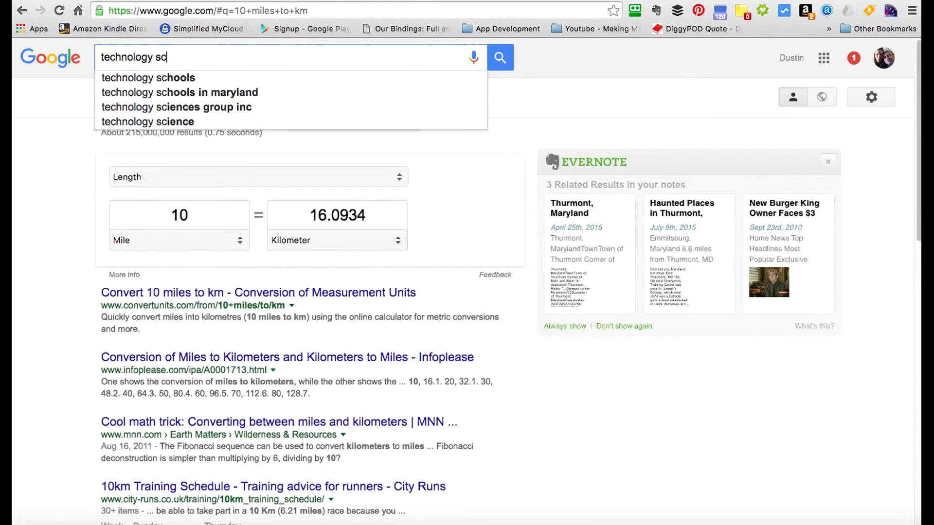
text(ience)
key(Return)
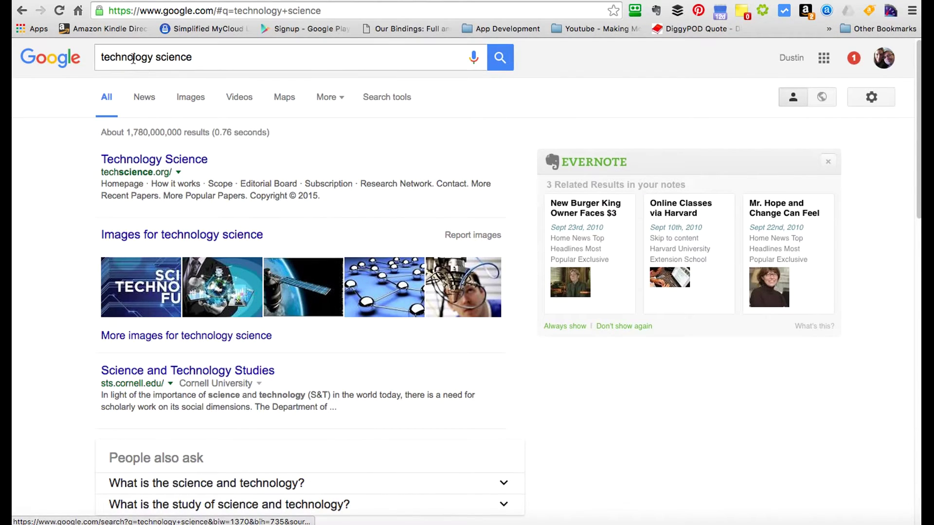
Step: Filter the technology science results to News only
click(144, 98)
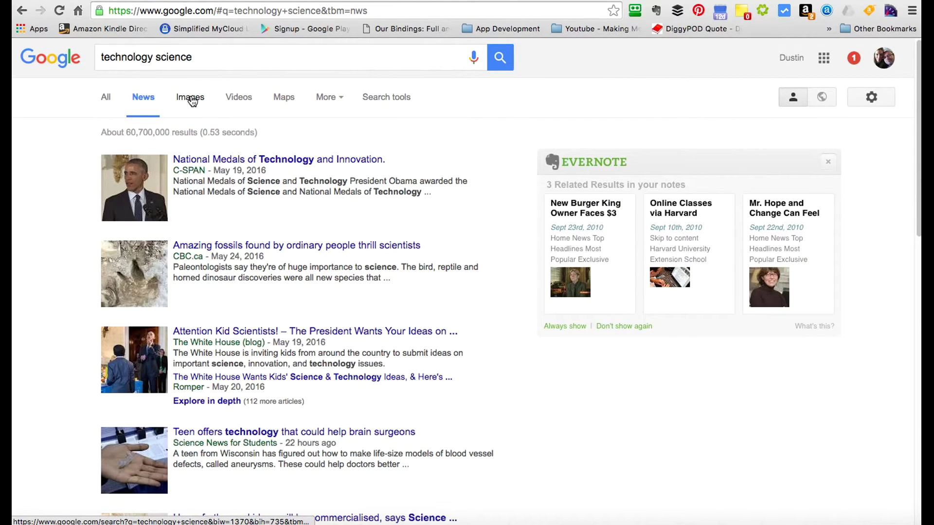
click(335, 98)
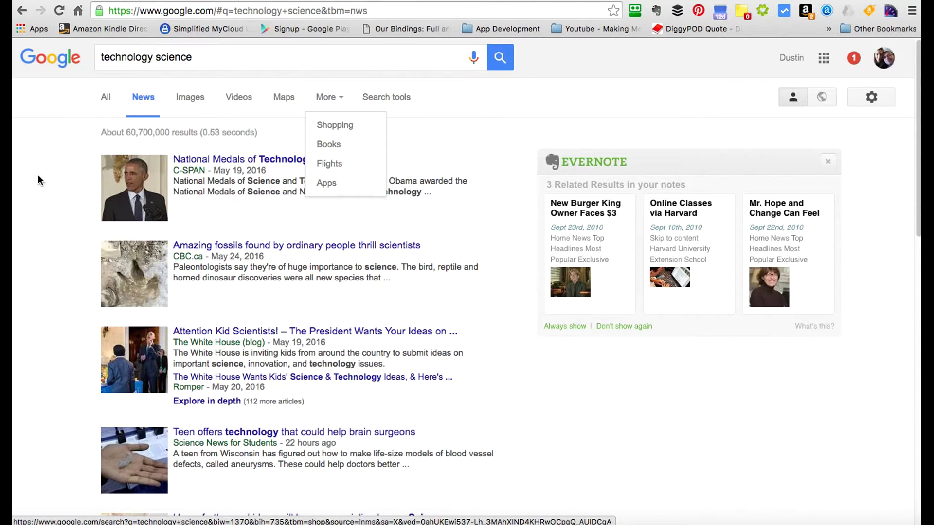
drag(214, 58, 97, 57)
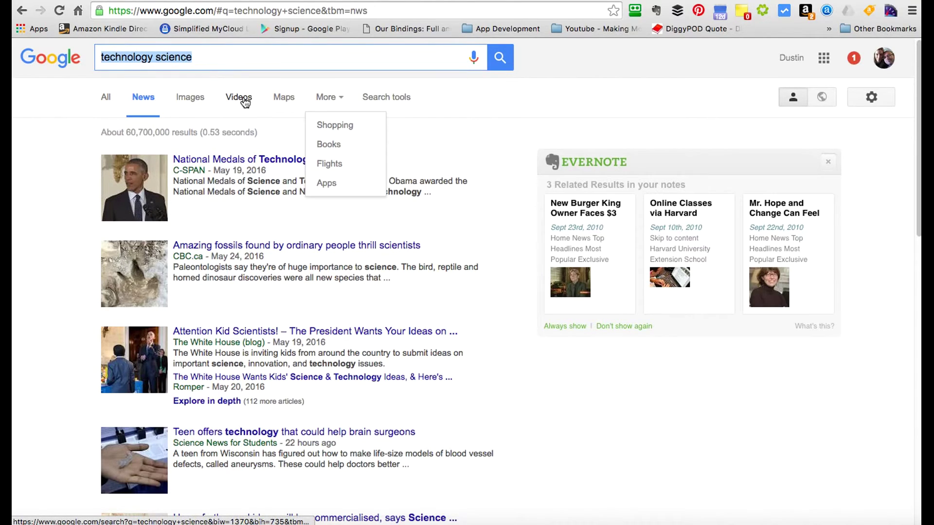
Step: Search News for the quoted phrase "Thumb drives 256GB", then switch to All results
text(")
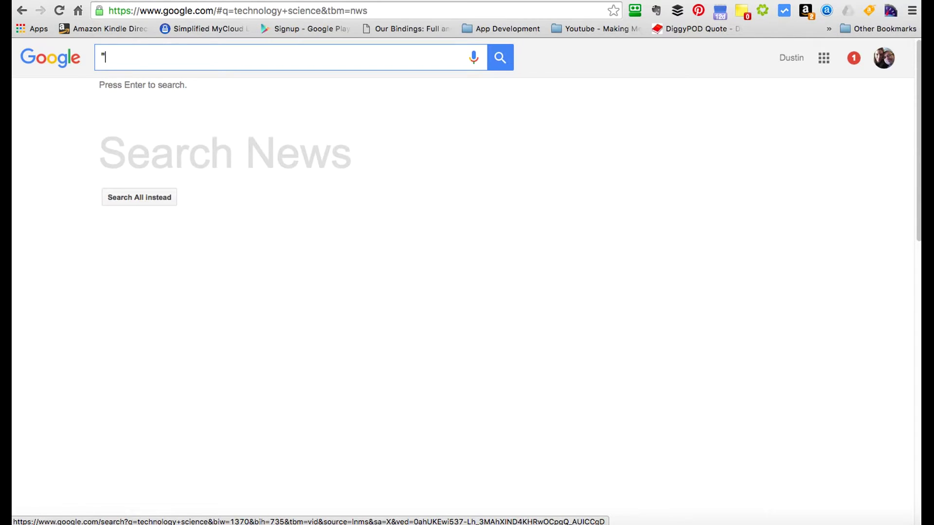
text(Thum)
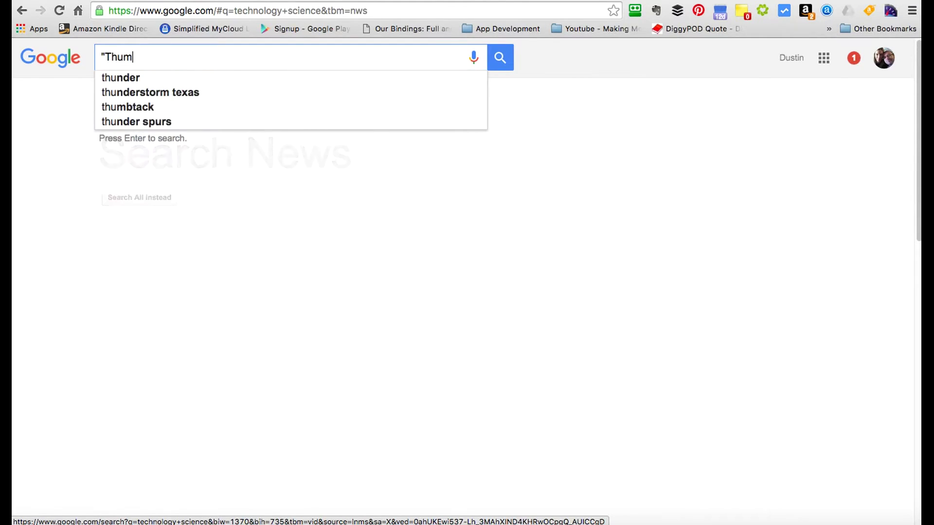
text(b drives ab)
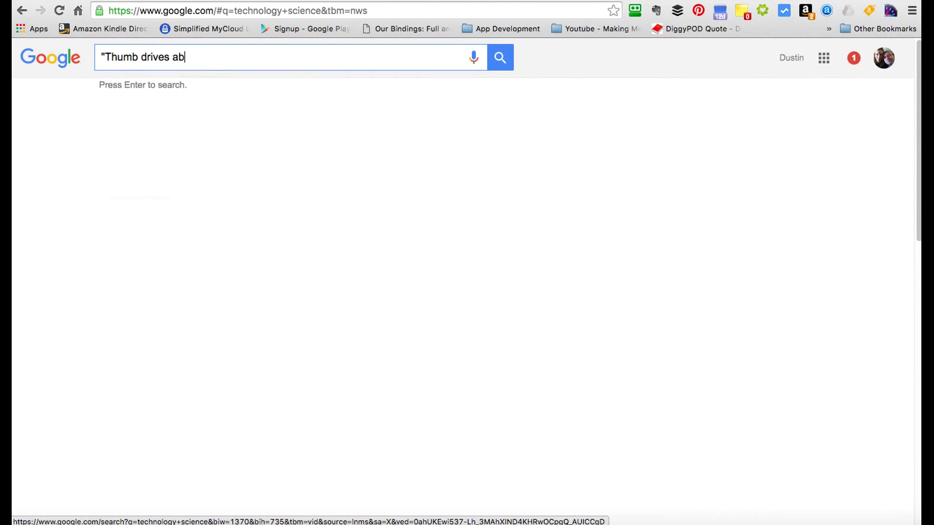
text(ove 2)
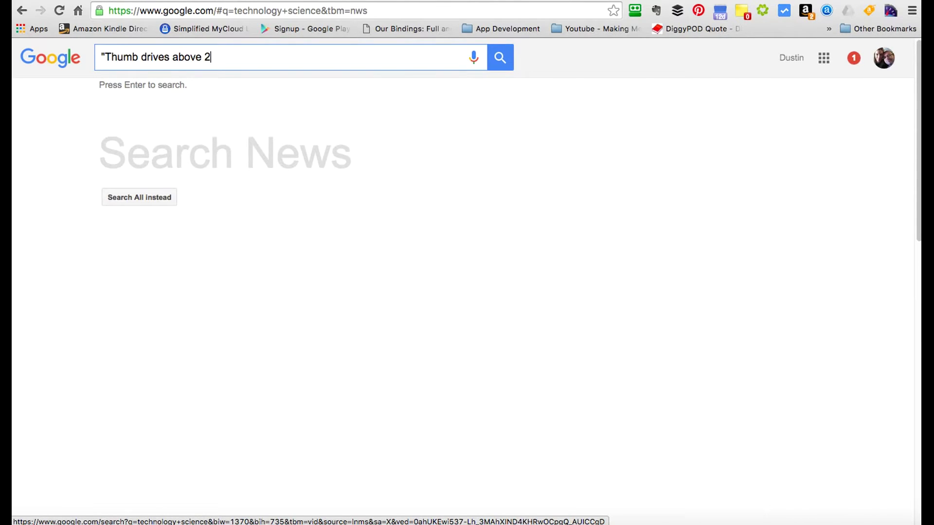
text(56GB")
click(217, 57)
key(BackSpace)
key(BackSpace)
key(BackSpace)
key(BackSpace)
key(BackSpace)
key(BackSpace)
key(Return)
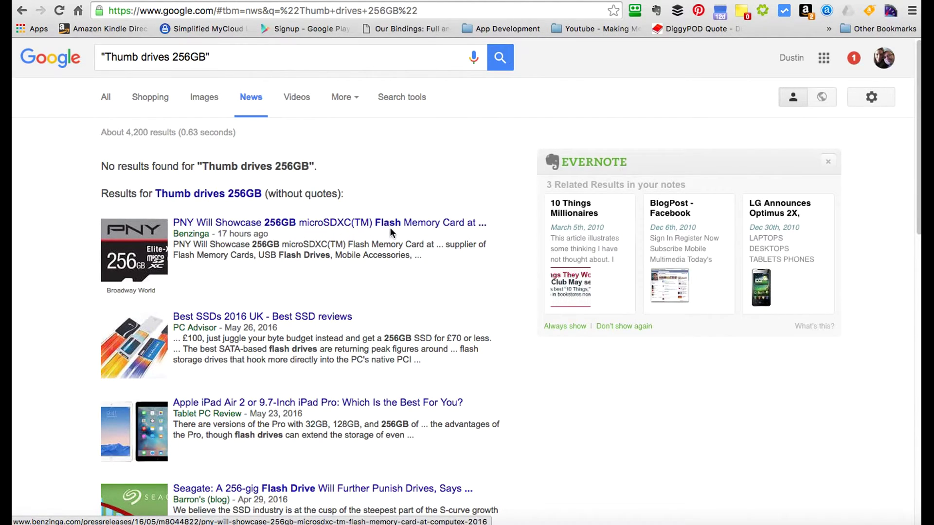
click(106, 97)
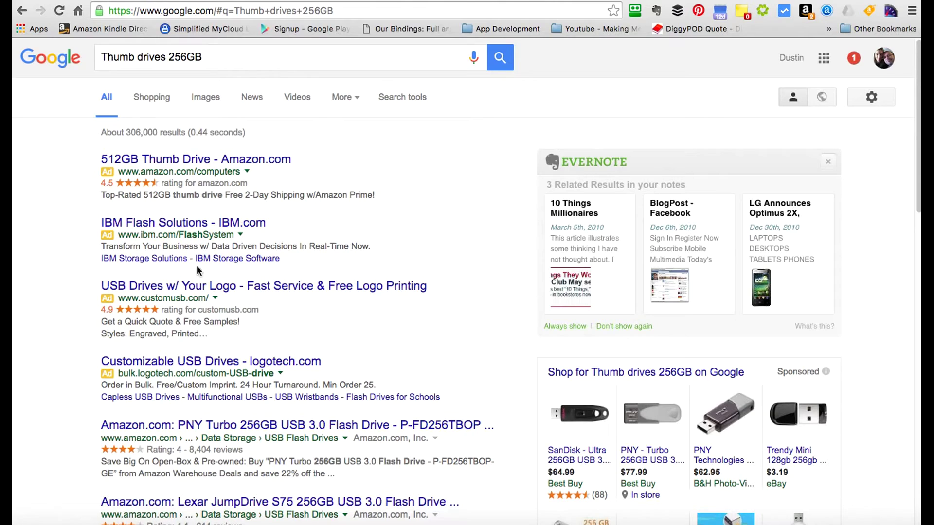
Step: Rerun "Thumb drives 256GB" as an exact-phrase search, returning just 1 result
scroll(86, 378, down, 3)
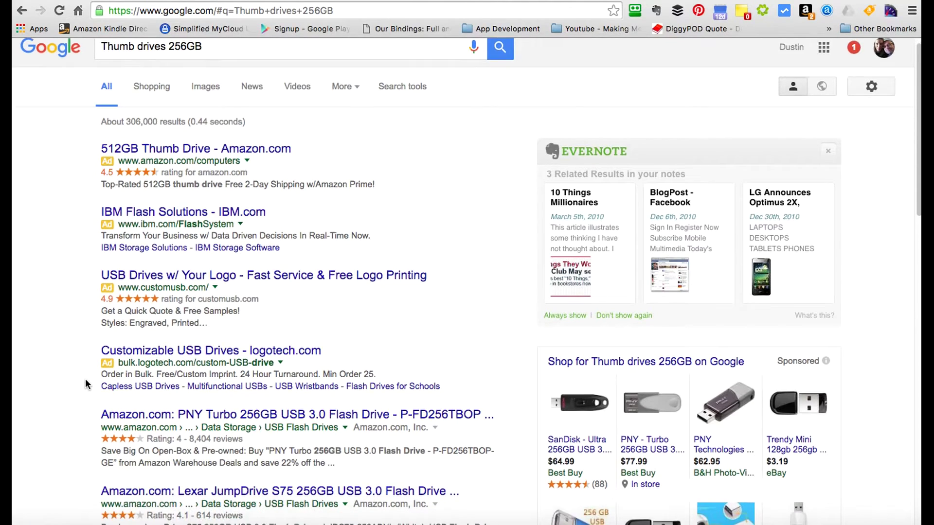
scroll(82, 281, up, 3)
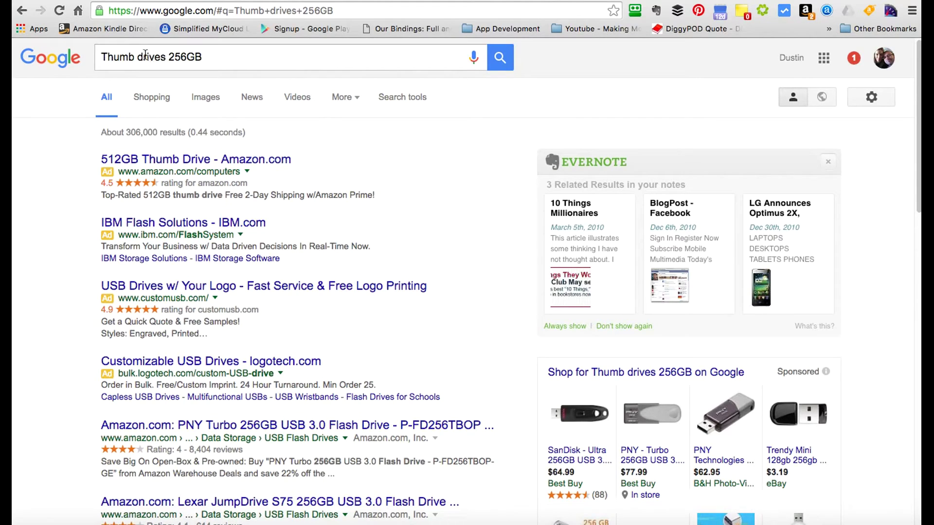
click(105, 57)
text(")
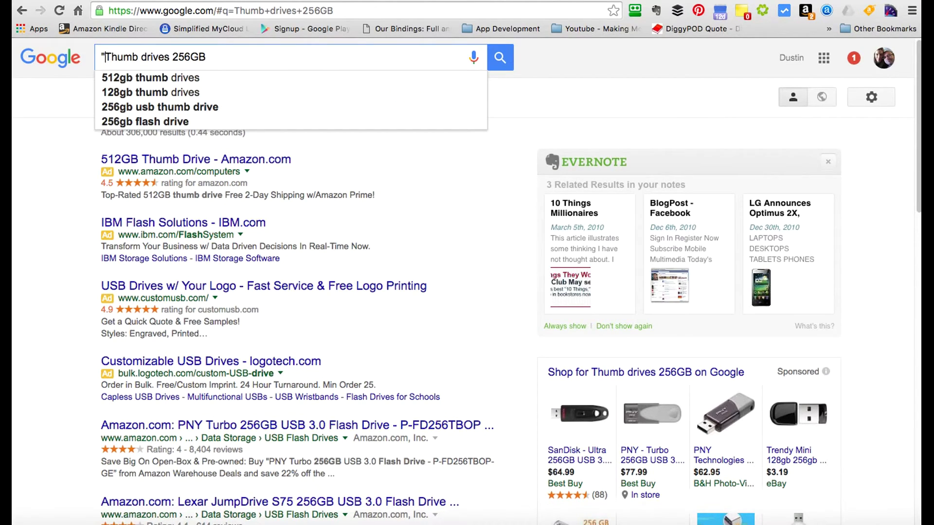
text(")
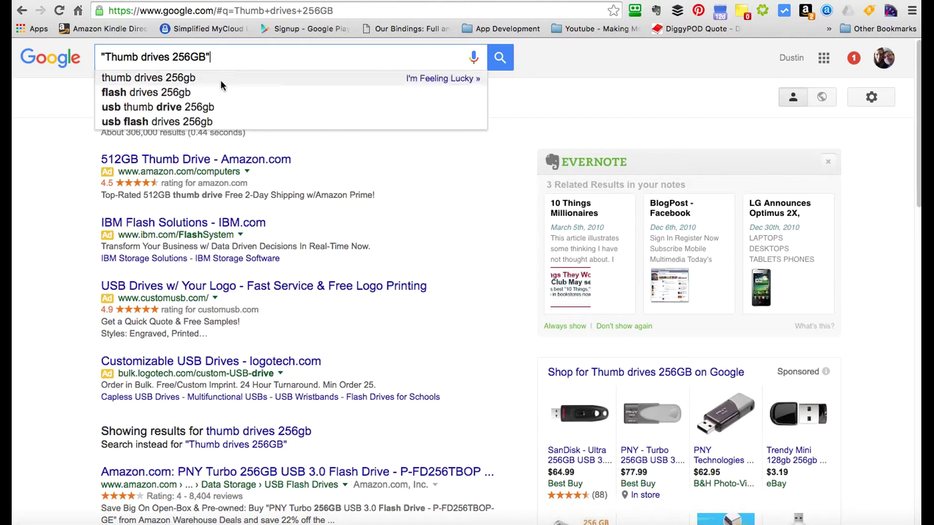
click(502, 57)
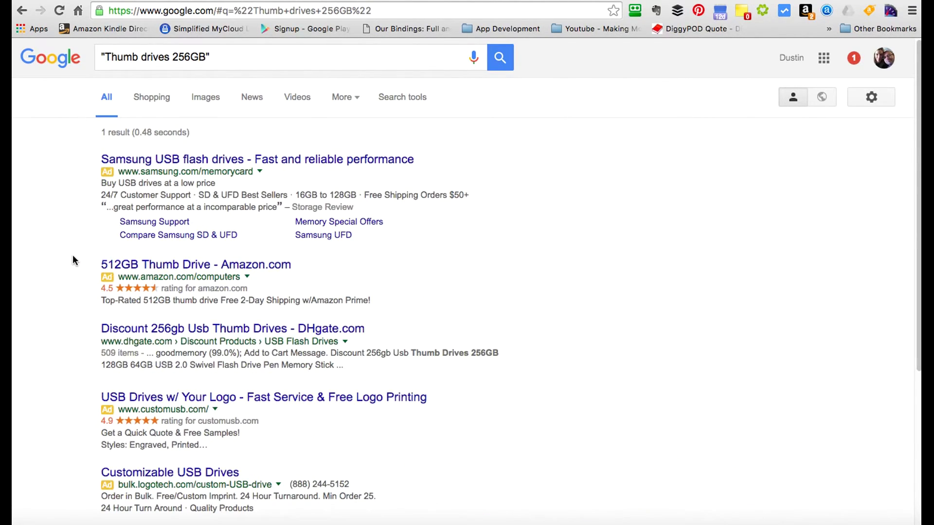
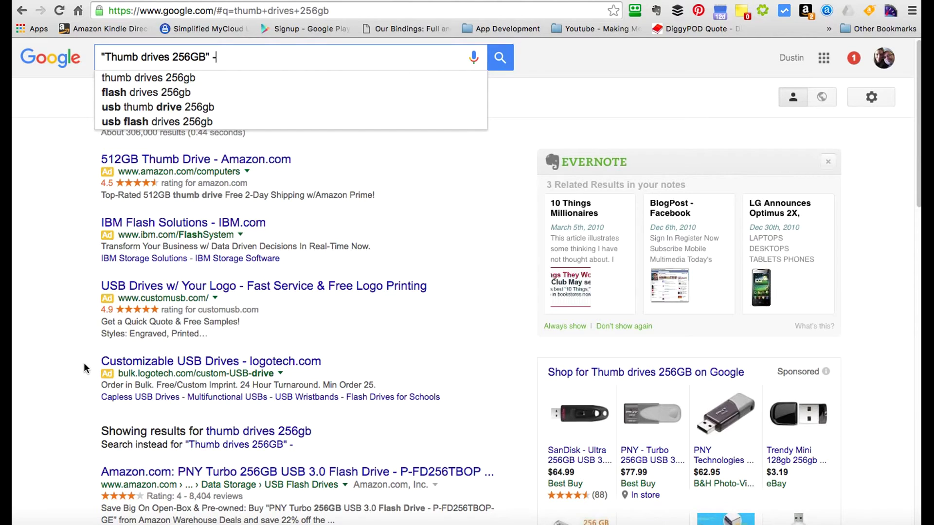
Step: Run the quoted "Thumb drives 256GB" search excluding Lexar, which returns only 1 result
scroll(78, 326, down, 3)
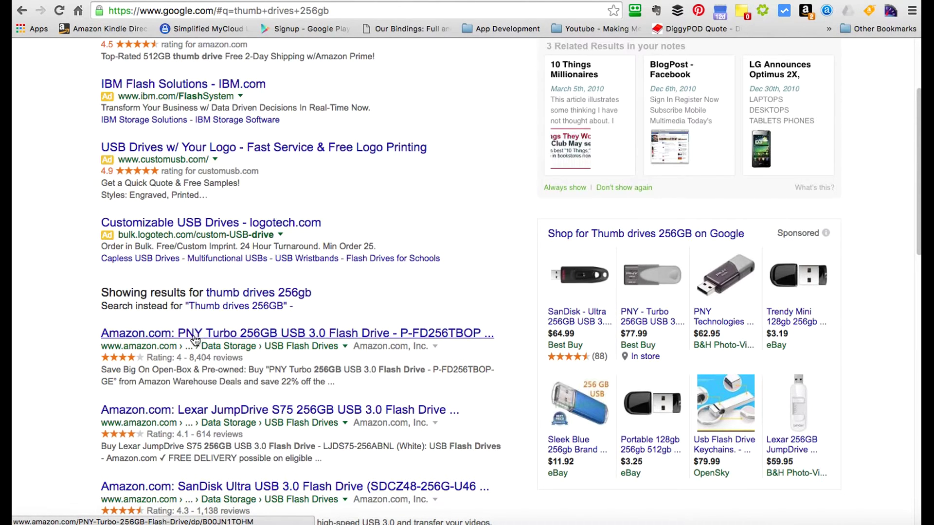
scroll(288, 138, up, 3)
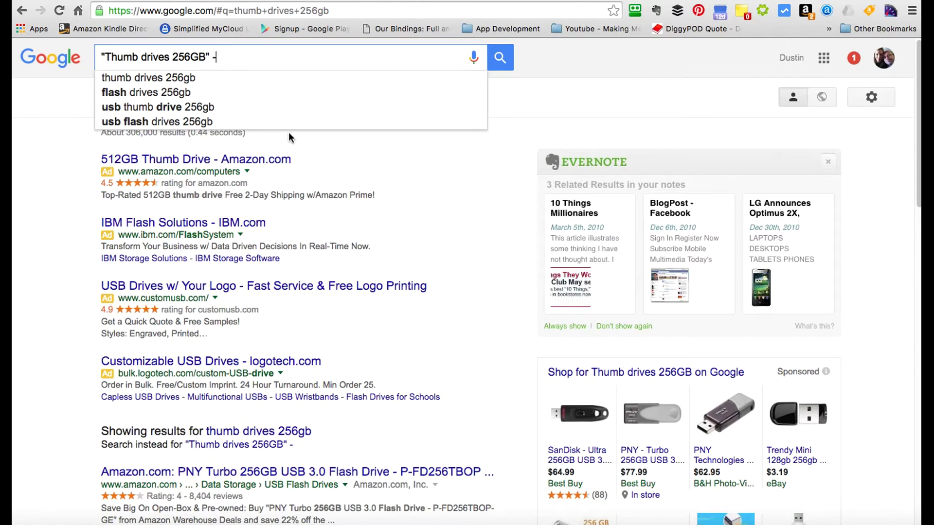
text(Lexar)
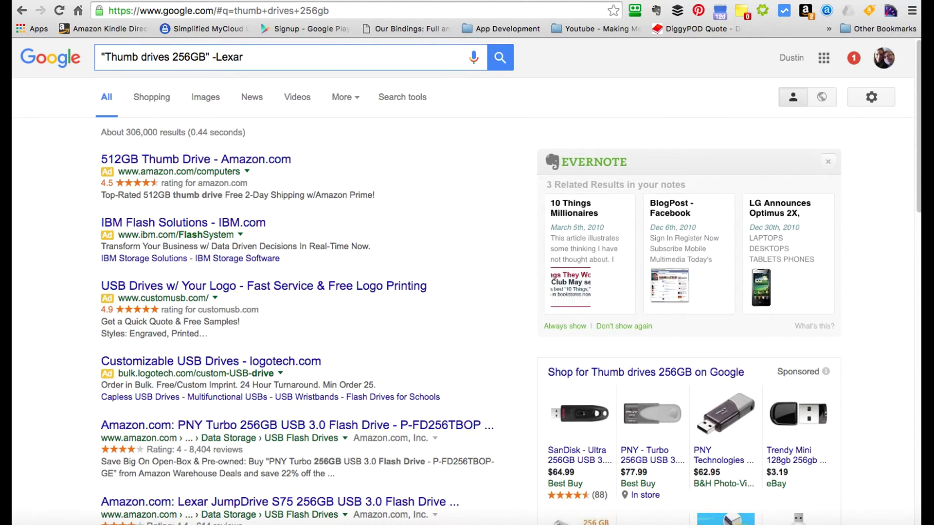
key(Return)
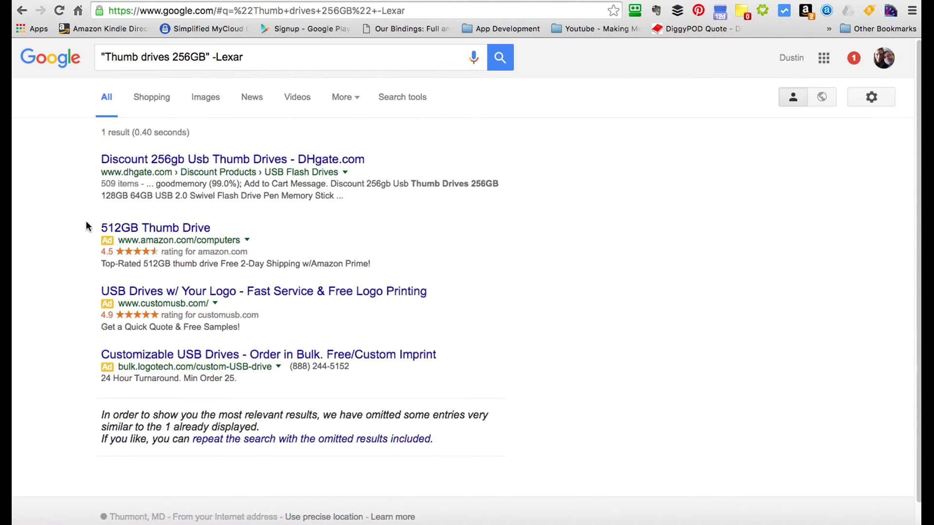
Step: Replace Lexar with PNY as the excluded brand in the query
double_click(228, 57)
key(BackSpace)
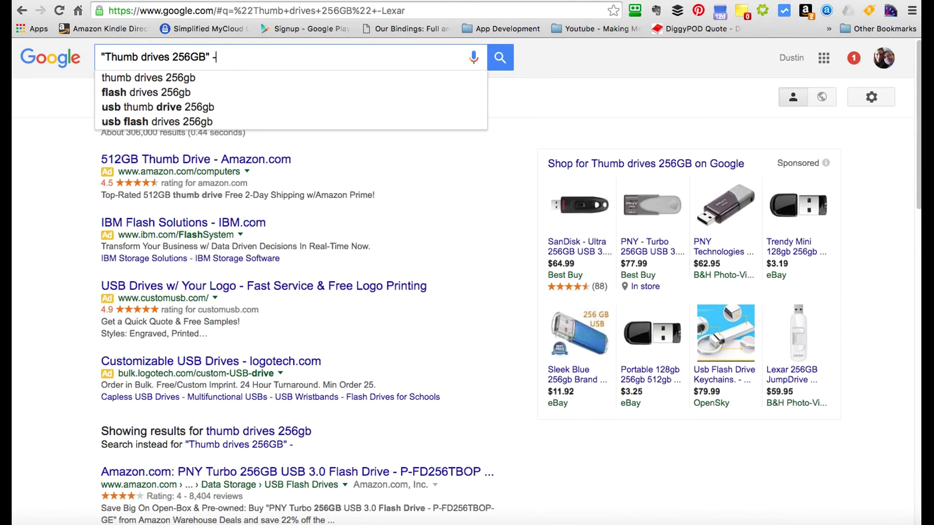
text(PNY)
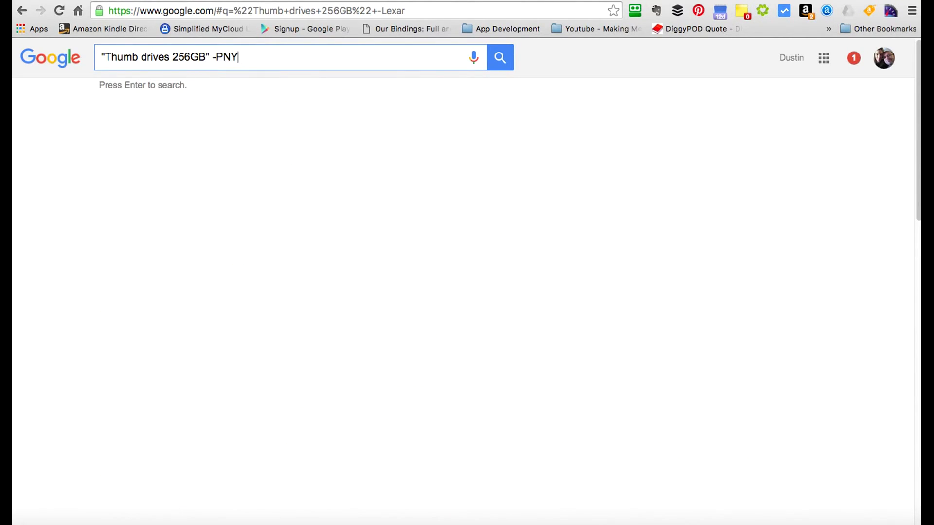
Step: Remove both quotes and search Thumb drives 256GB -PNY
click(210, 56)
key(BackSpace)
key(Left)
key(Left)
key(Left)
key(Left)
key(Left)
key(Left)
key(Left)
key(Left)
key(Left)
key(Left)
key(Left)
key(Left)
key(Left)
key(Left)
key(Left)
key(Left)
key(Left)
key(Left)
key(BackSpace)
click(246, 57)
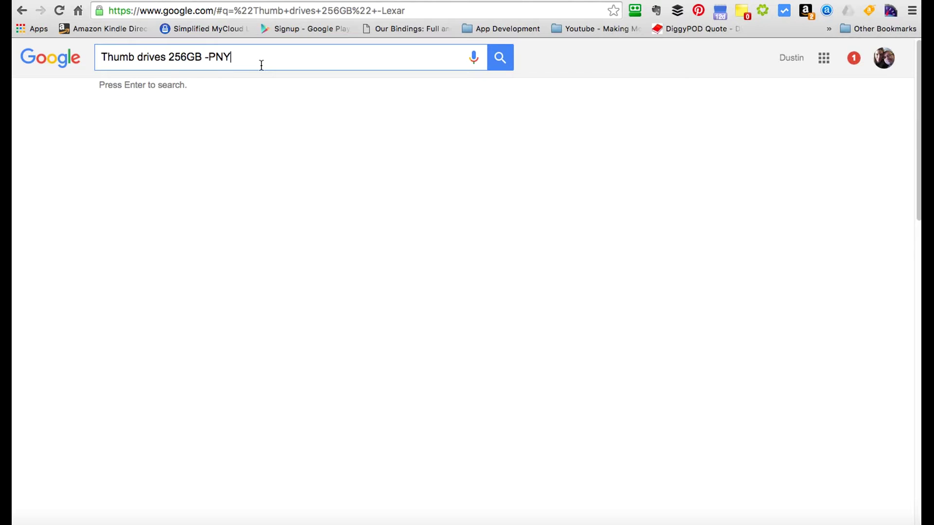
key(Return)
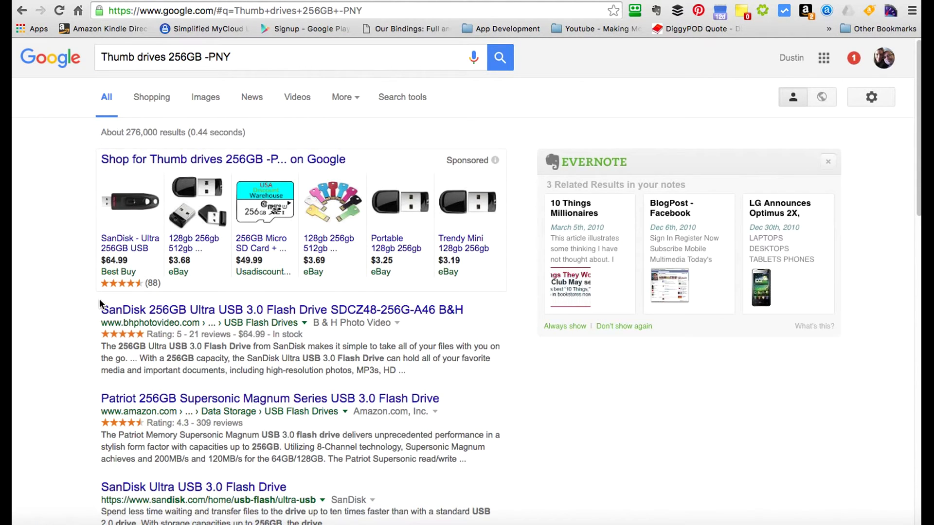
Step: Search again excluding Sandisk, then change the exclusion to Lexar and select the whole query
click(220, 57)
double_click(220, 57)
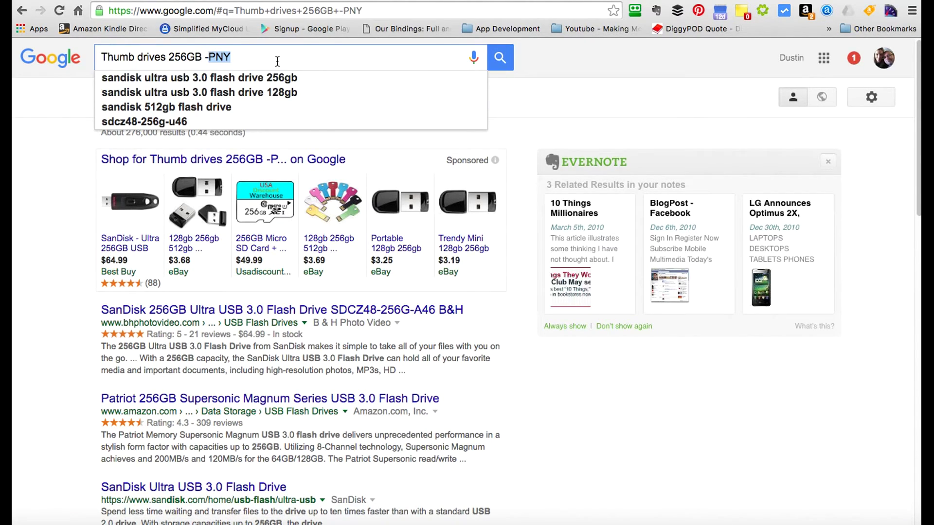
text(Sandisk)
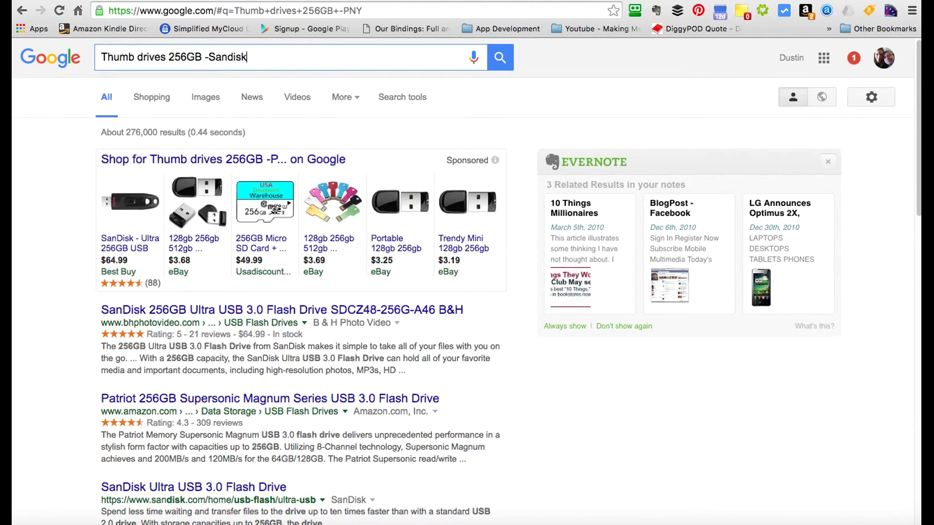
key(Return)
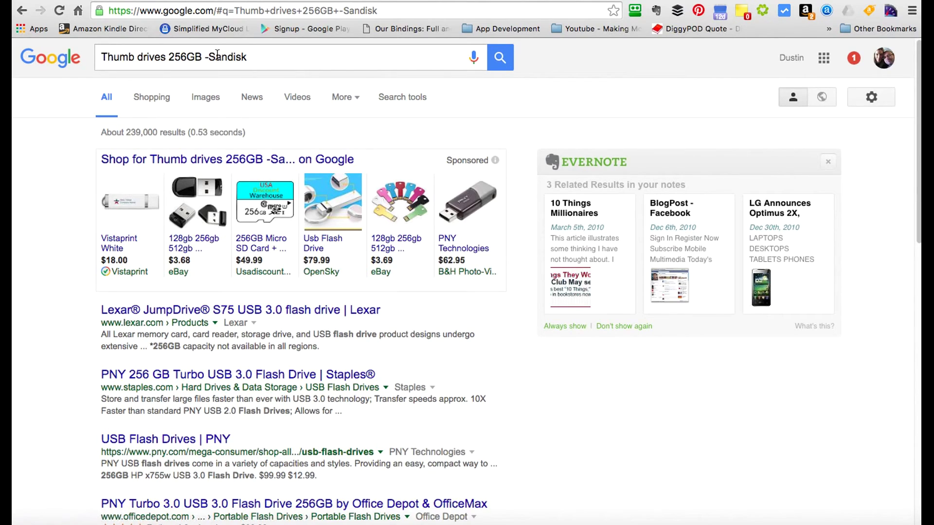
drag(209, 57, 247, 56)
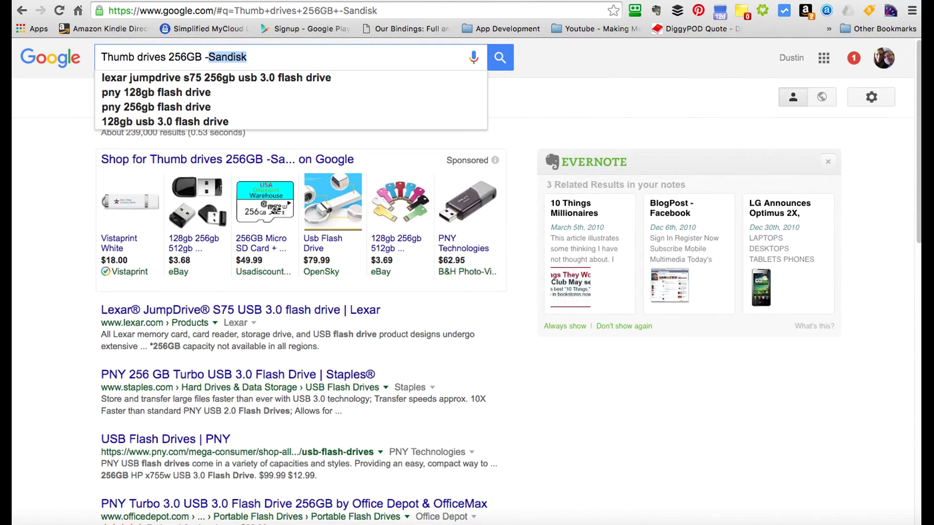
text(Lexar)
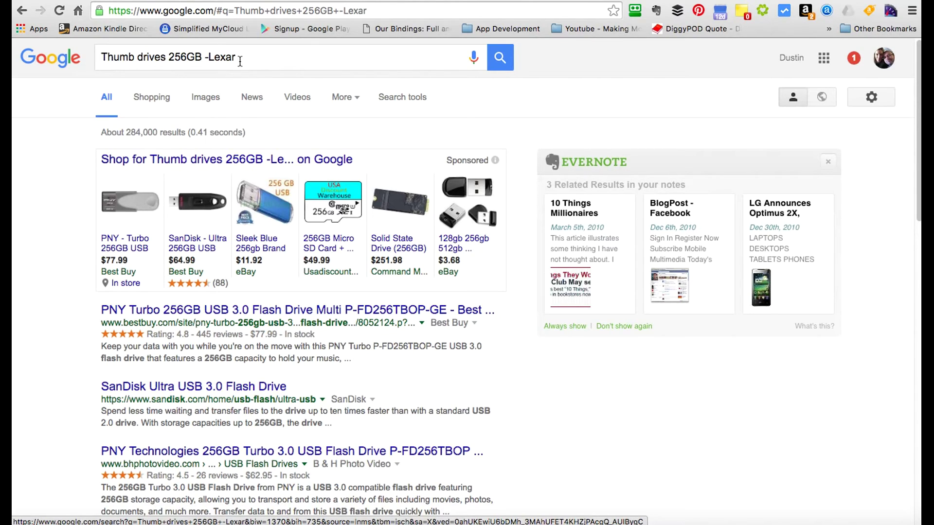
drag(240, 57, 78, 57)
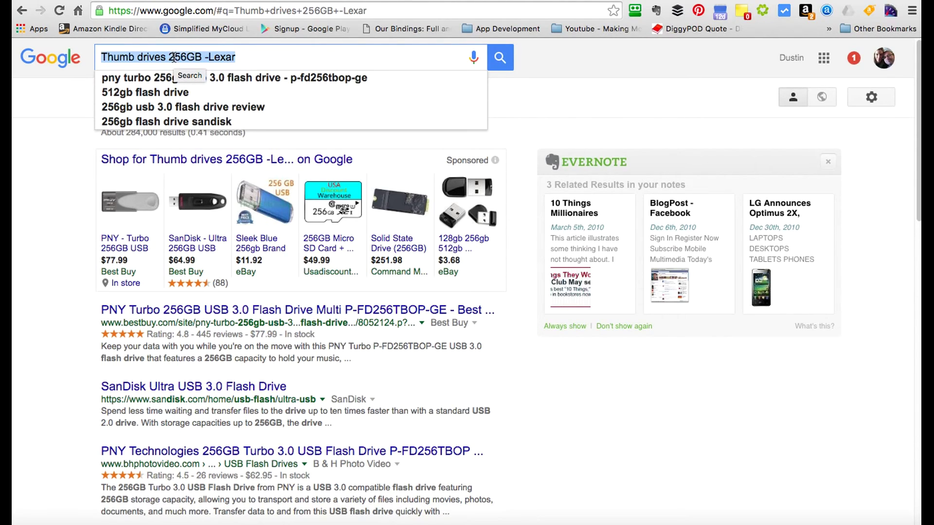
Step: Search the person's name with site: limited to their own .com domain, about 1,270 results
text(Du)
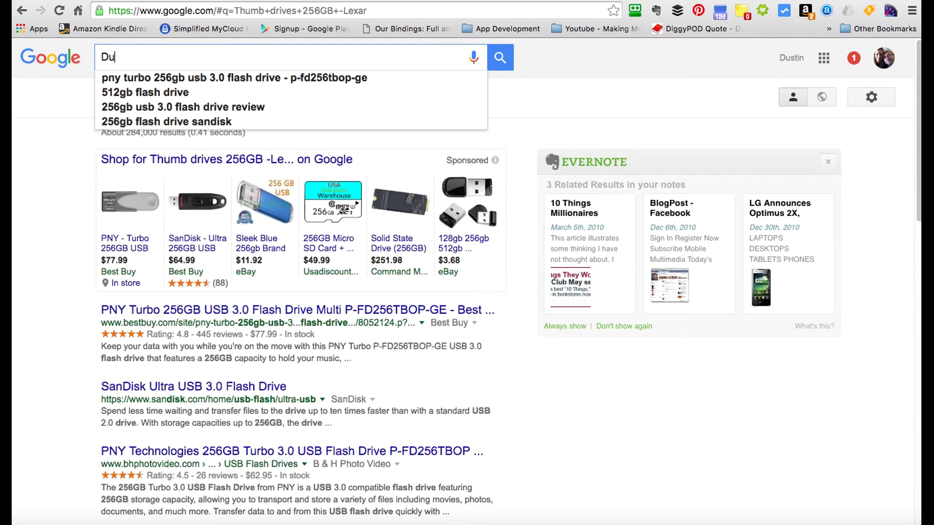
text(stin Hedrick)
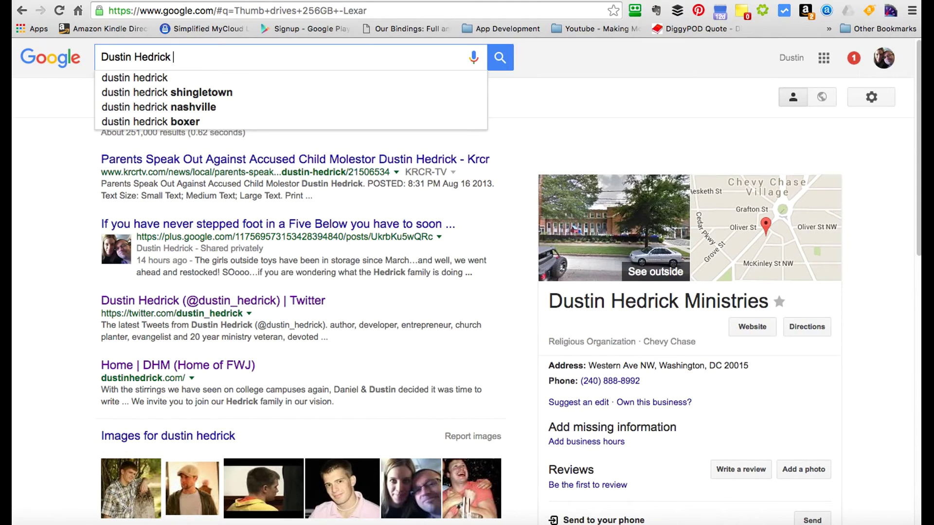
text( site:)
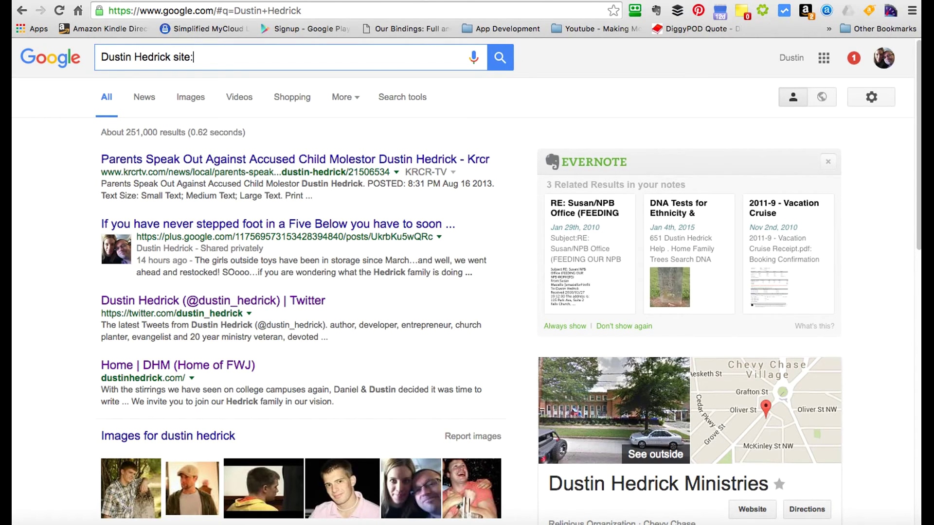
text(dustinhedrick.com)
key(Return)
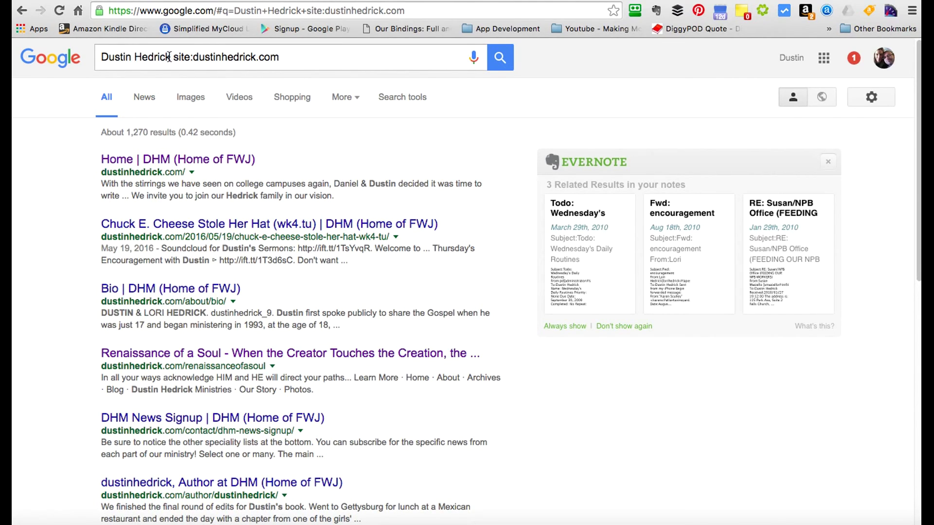
drag(168, 57, 96, 57)
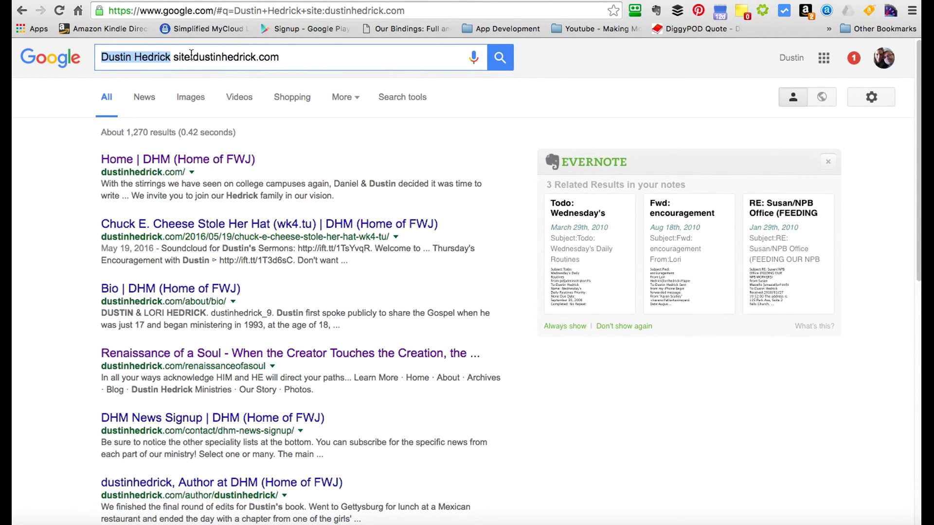